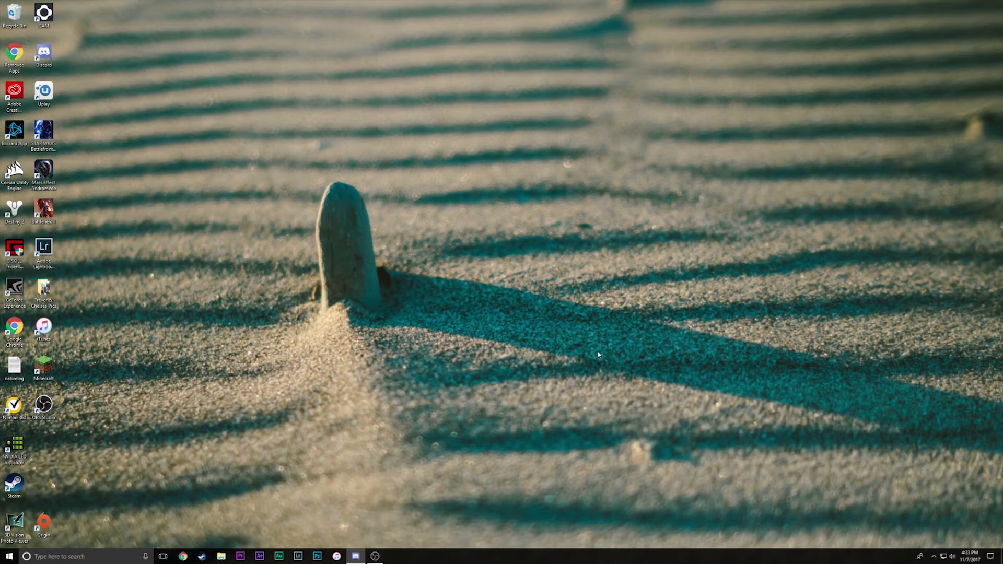
Browse File Explorer to the USB Drive's CLIP folder inside PRIVATE and M4ROOT
{"action": "left_click", "coordinate": [221, 556]}
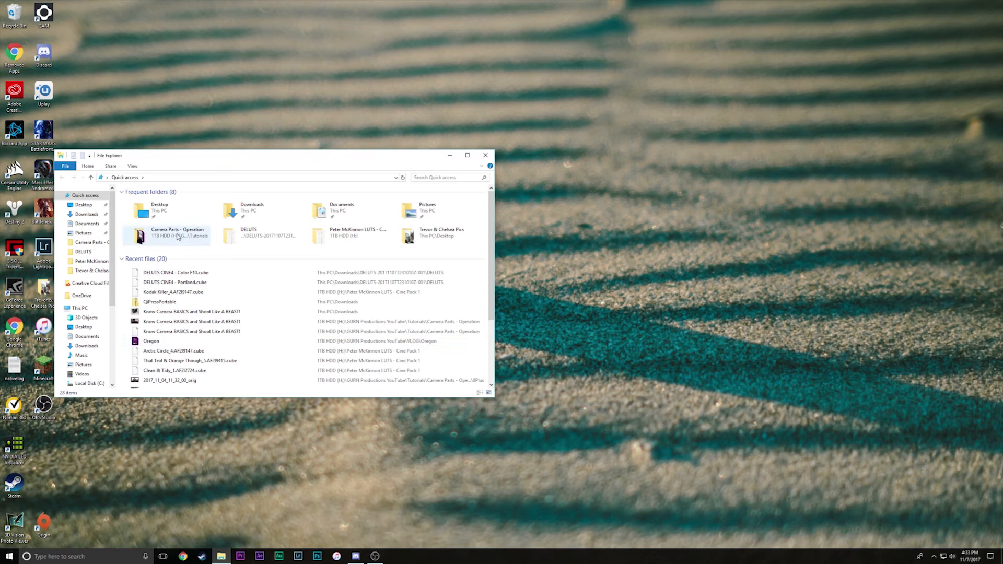
{"action": "scroll", "coordinate": [82, 343], "scroll_direction": "down", "scroll_amount": 2}
{"action": "scroll", "coordinate": [82, 344], "scroll_direction": "down", "scroll_amount": 3}
{"action": "left_click", "coordinate": [86, 337]}
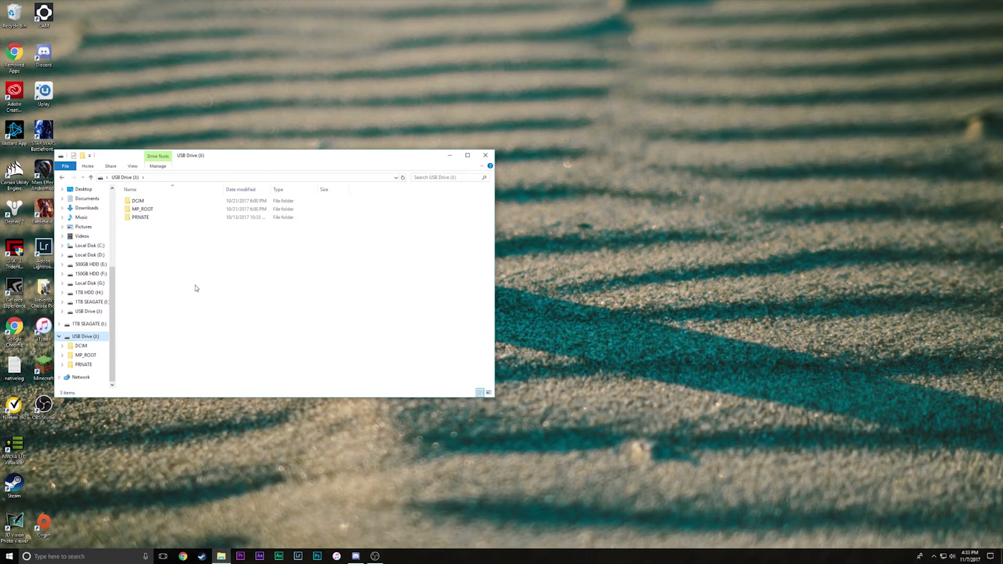
{"action": "left_click_drag", "start_coordinate": [214, 166], "coordinate": [510, 167]}
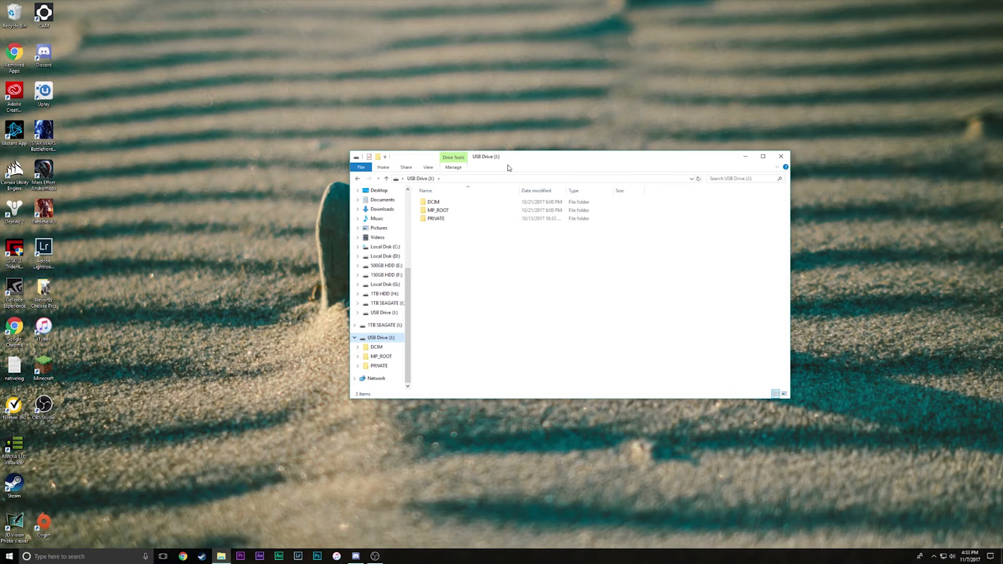
{"action": "left_click", "coordinate": [437, 238]}
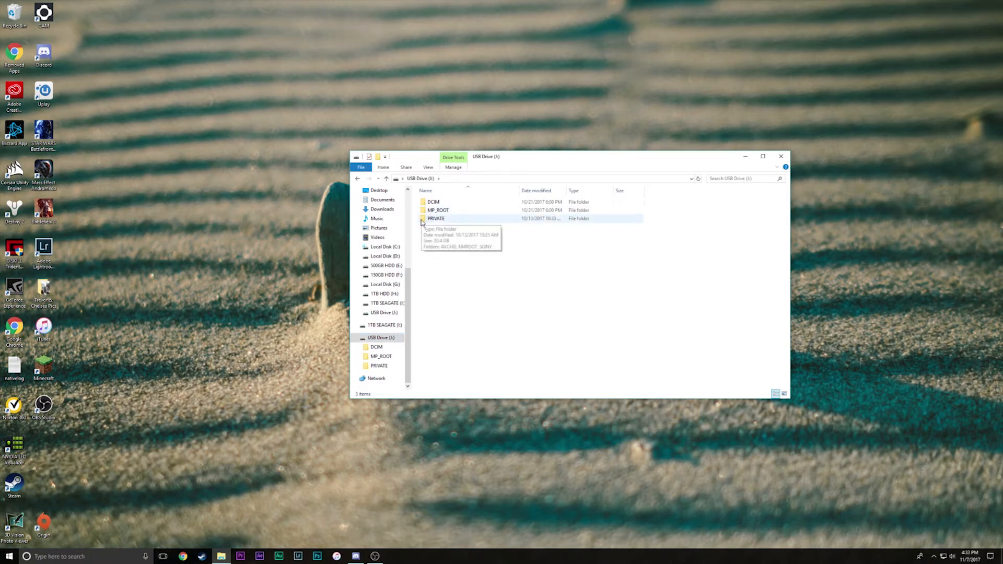
{"action": "double_click", "coordinate": [423, 219]}
{"action": "double_click", "coordinate": [426, 211]}
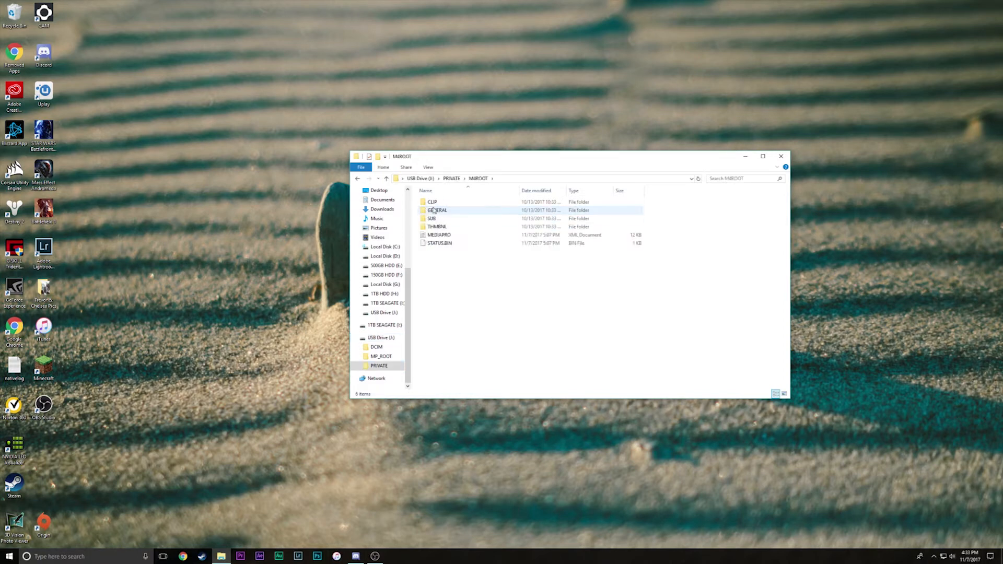
{"action": "double_click", "coordinate": [433, 202]}
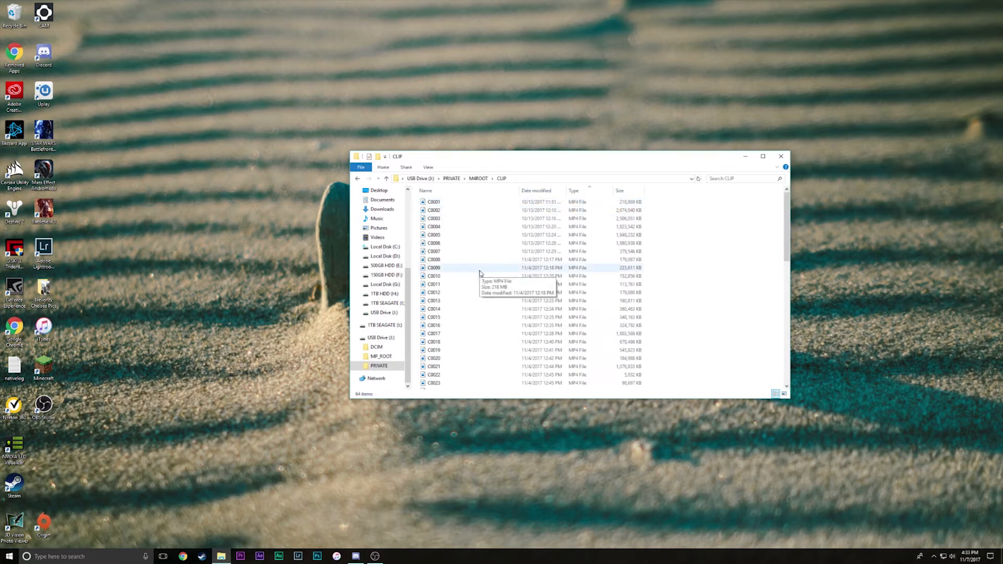
Select the MP4 clips C0027 through C0032 and move the CLIP window aside to free desktop space
{"action": "scroll", "coordinate": [473, 298], "scroll_direction": "down", "scroll_amount": 4}
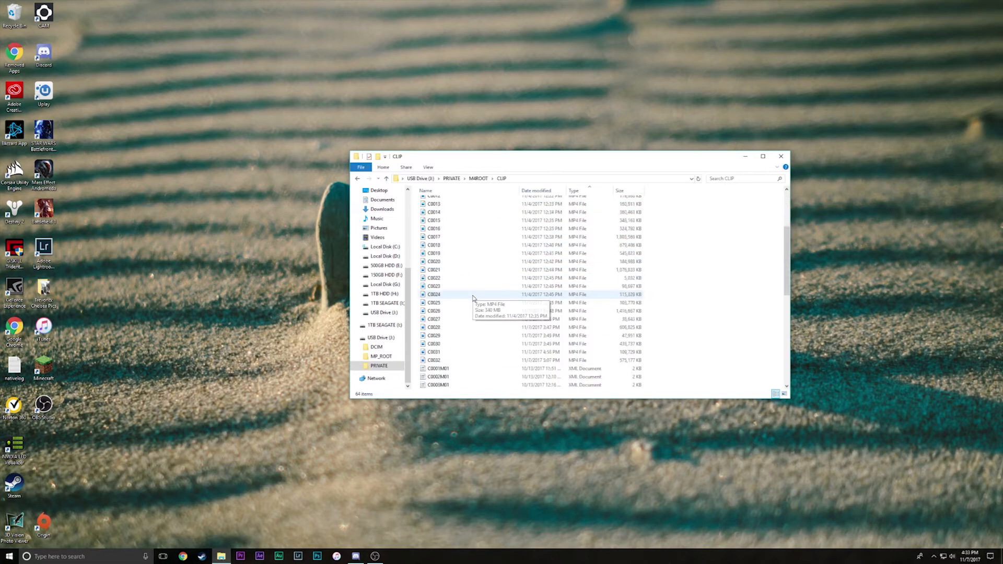
{"action": "scroll", "coordinate": [470, 308], "scroll_direction": "down", "scroll_amount": 1}
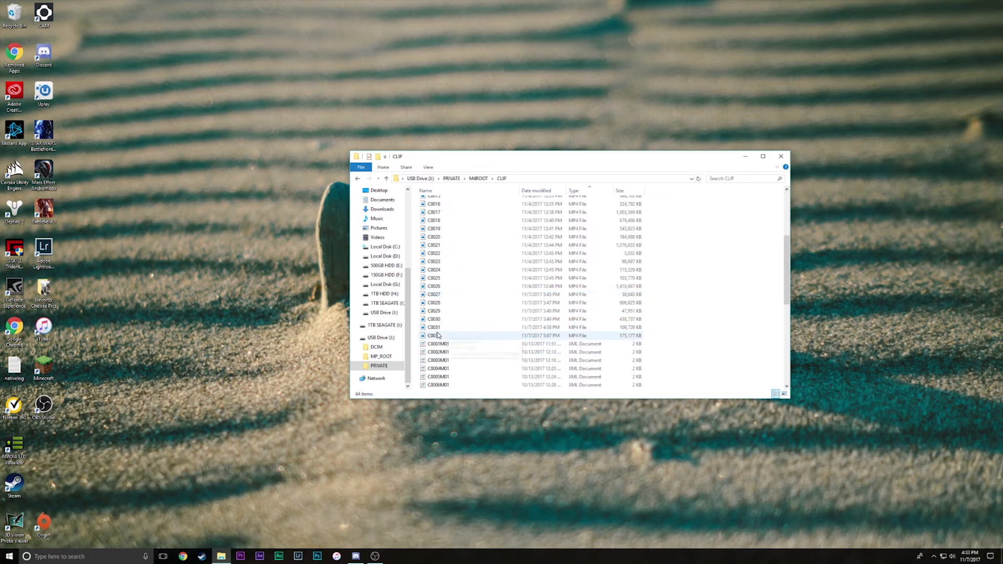
{"action": "left_click", "coordinate": [502, 296]}
{"action": "left_click", "coordinate": [501, 335], "text": "shift"}
{"action": "left_click_drag", "start_coordinate": [502, 157], "coordinate": [650, 124]}
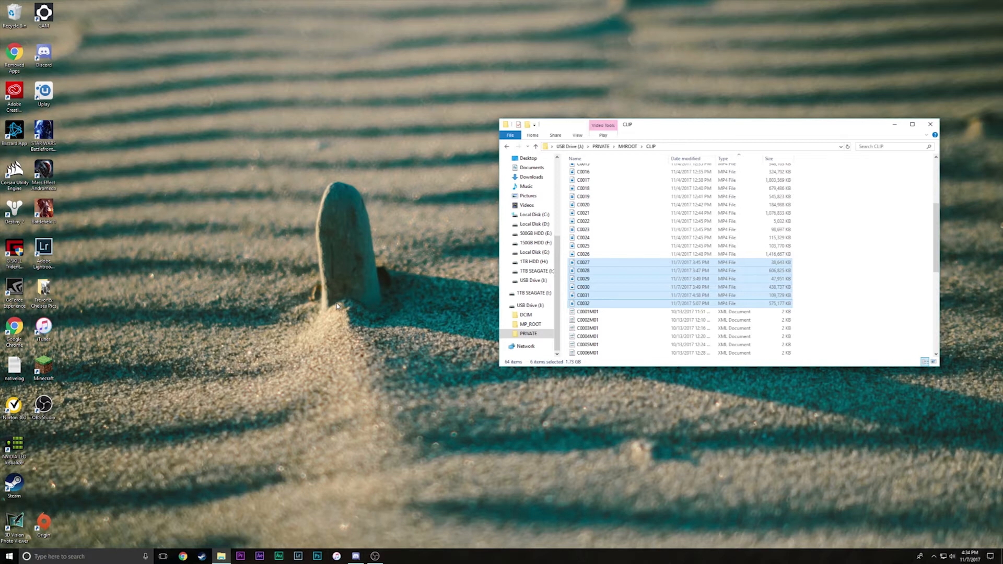
Create a desktop folder named "Premiere Tutorial" and open it side by side with the CLIP window
{"action": "right_click", "coordinate": [269, 257]}
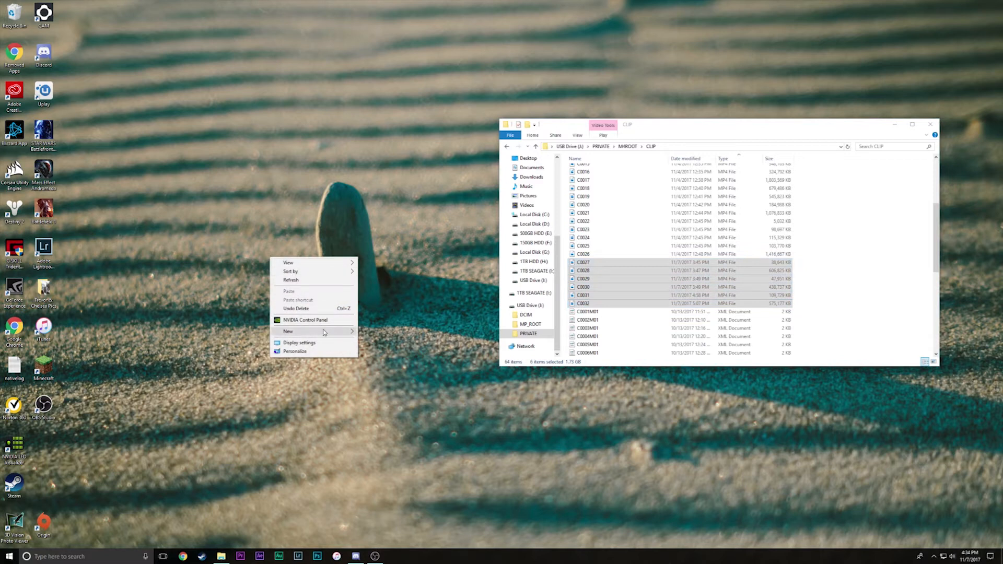
{"action": "mouse_move", "coordinate": [324, 333]}
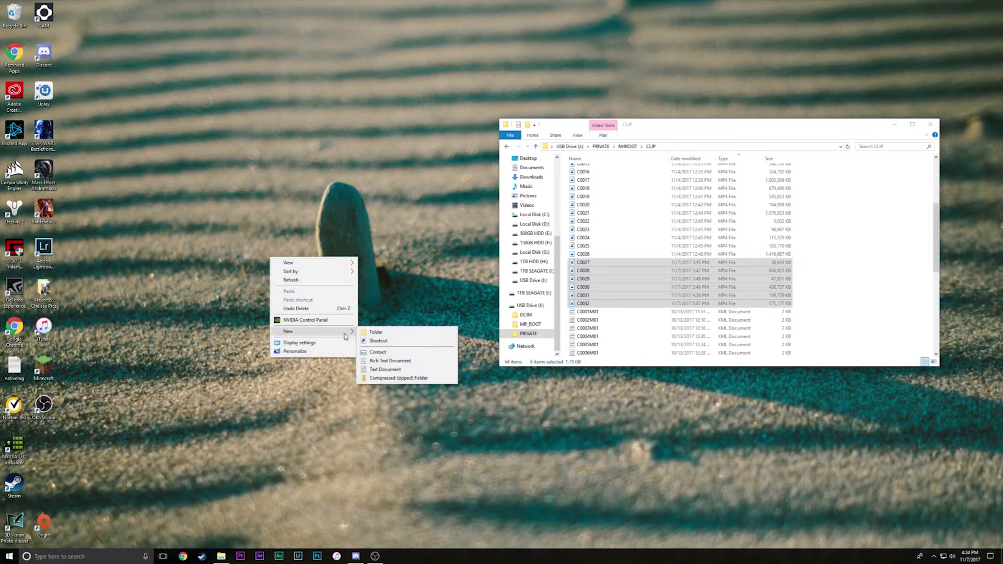
{"action": "left_click", "coordinate": [377, 335]}
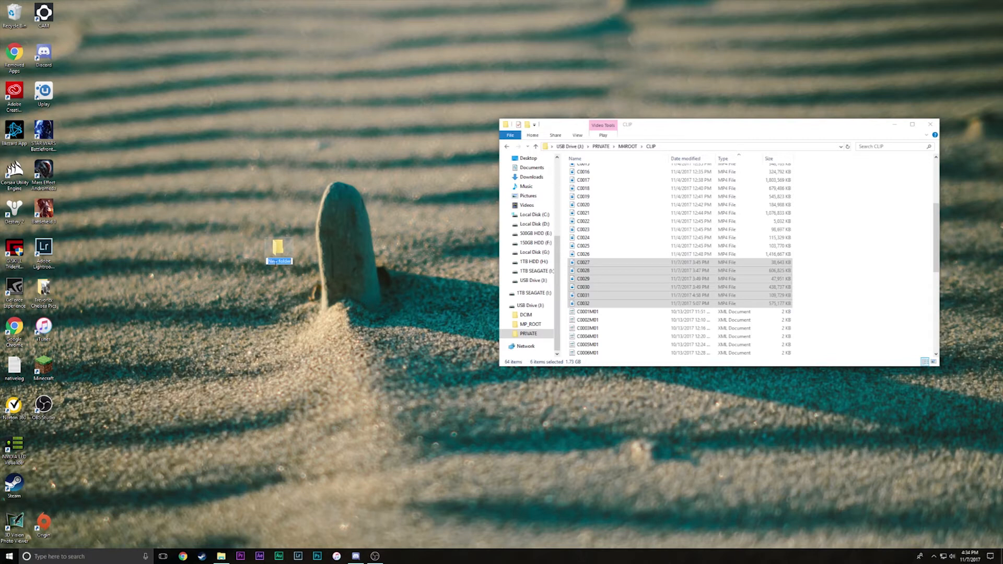
{"action": "type", "text": "Premiere Tutorial"}
{"action": "key", "text": "Return"}
{"action": "double_click", "coordinate": [282, 253]}
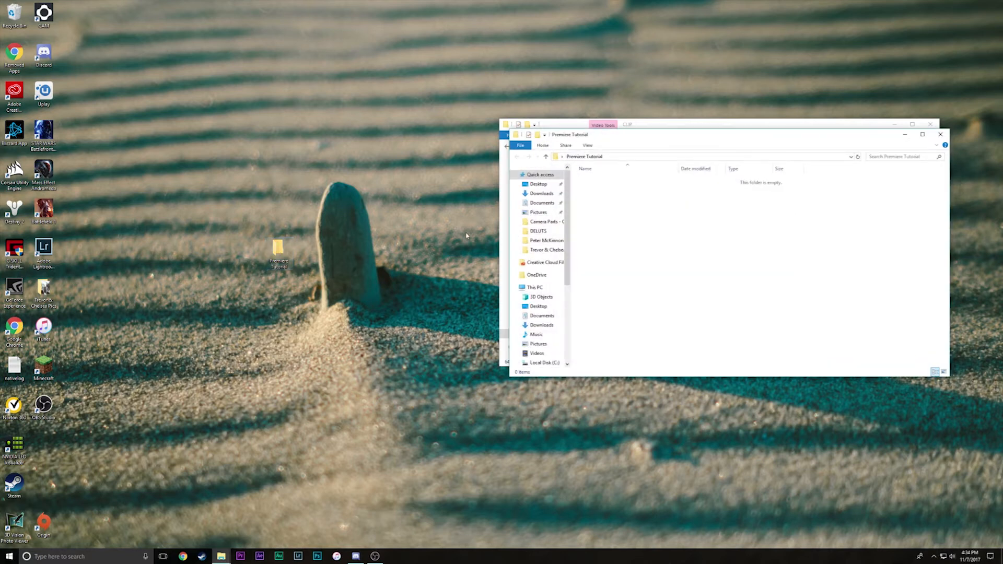
{"action": "left_click_drag", "start_coordinate": [724, 140], "coordinate": [268, 135]}
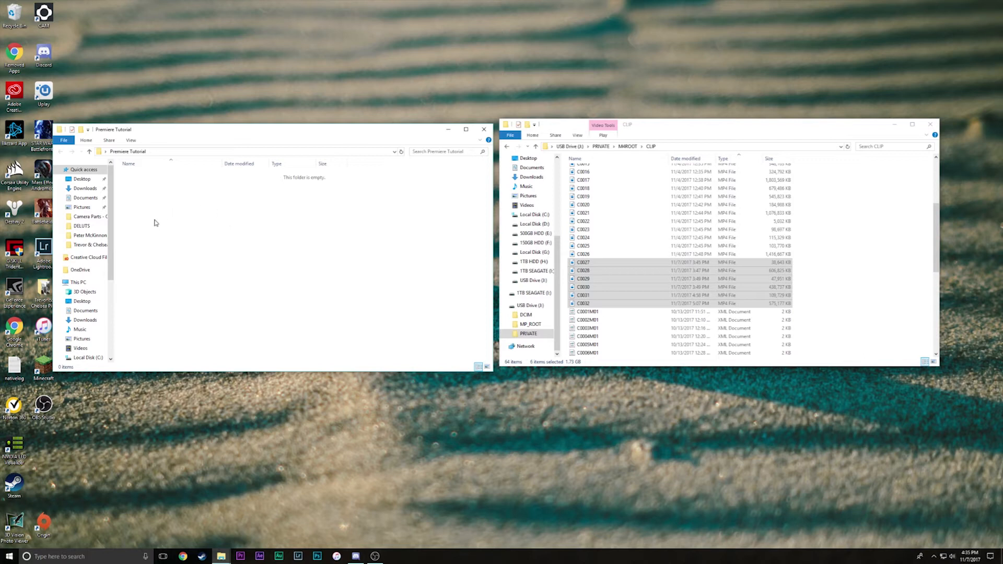
Create two subfolders named "Video" and "Audio" inside the Premiere Tutorial folder
{"action": "right_click", "coordinate": [162, 201]}
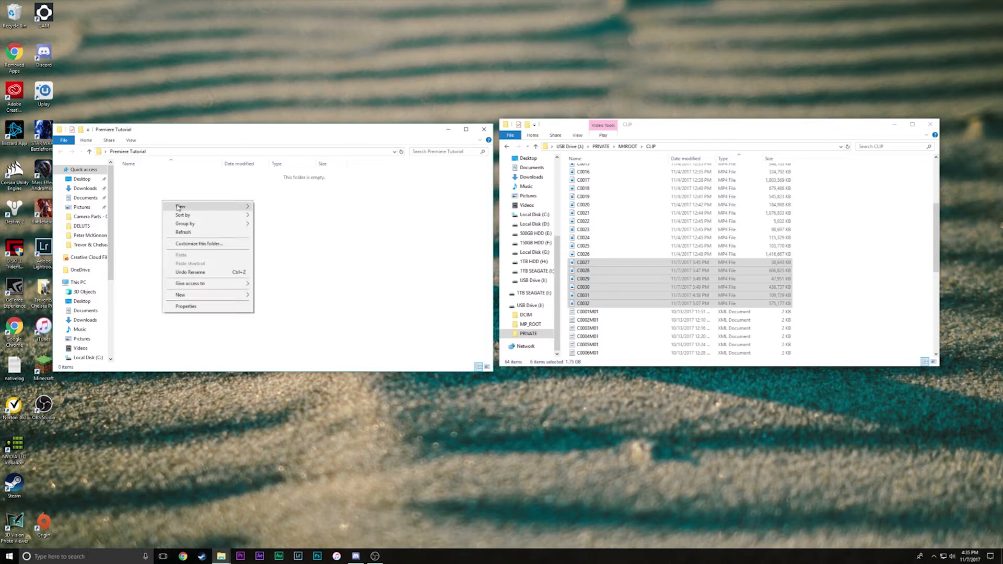
{"action": "left_click", "coordinate": [264, 295]}
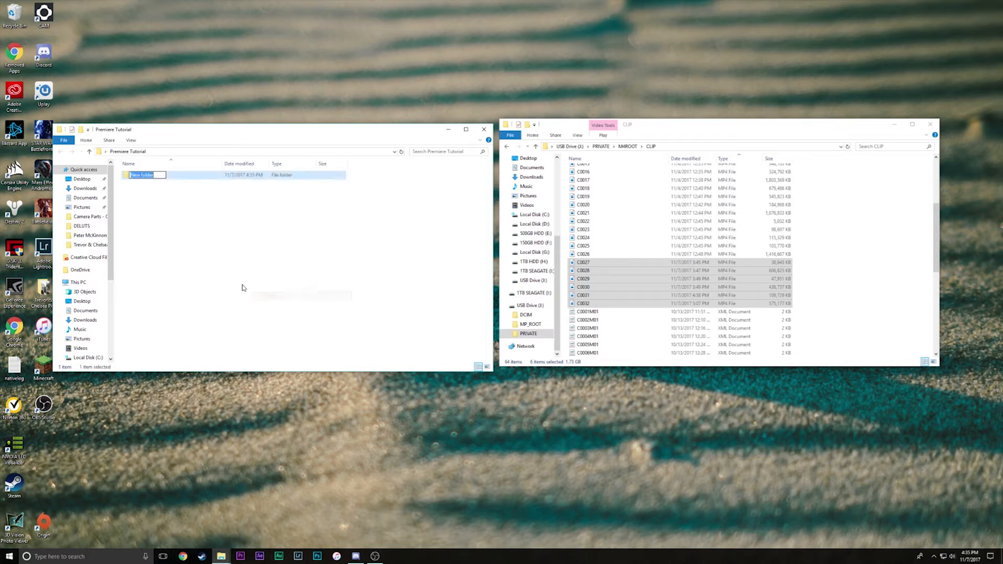
{"action": "type", "text": "Video"}
{"action": "key", "text": "Return"}
{"action": "right_click", "coordinate": [212, 269]}
{"action": "mouse_move", "coordinate": [262, 360]}
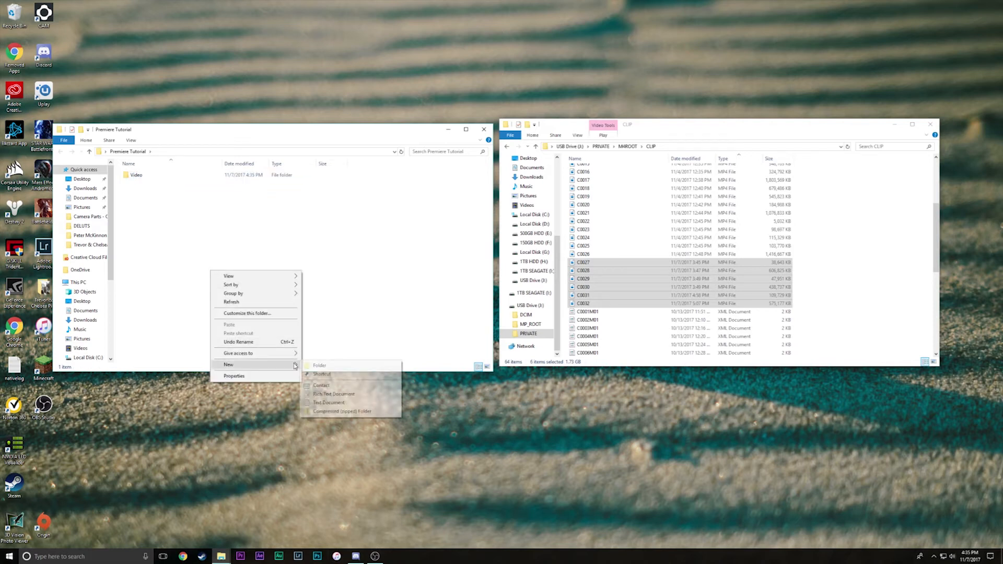
{"action": "left_click", "coordinate": [310, 366]}
{"action": "type", "text": "Audio"}
{"action": "key", "text": "Return"}
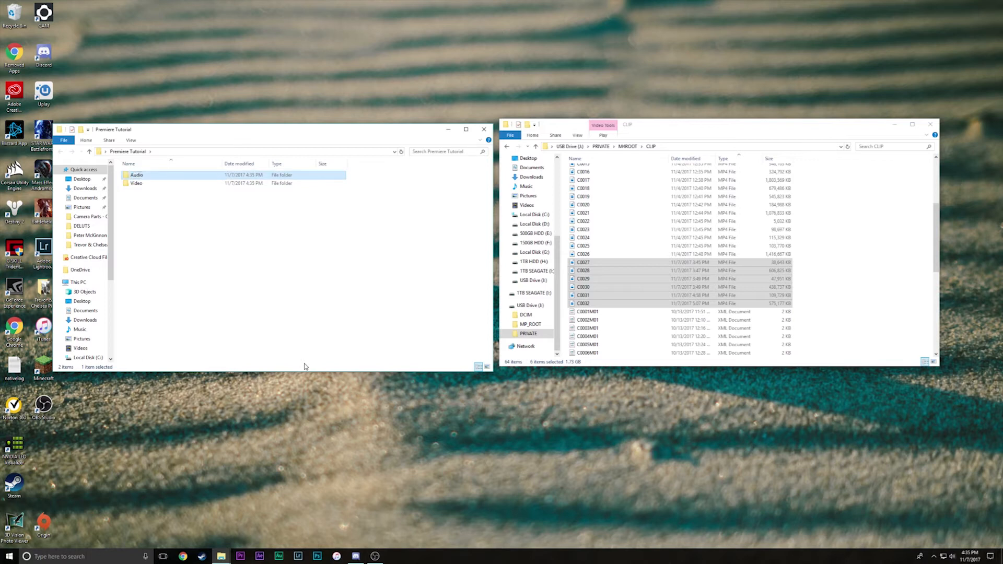
{"action": "left_click", "coordinate": [152, 208]}
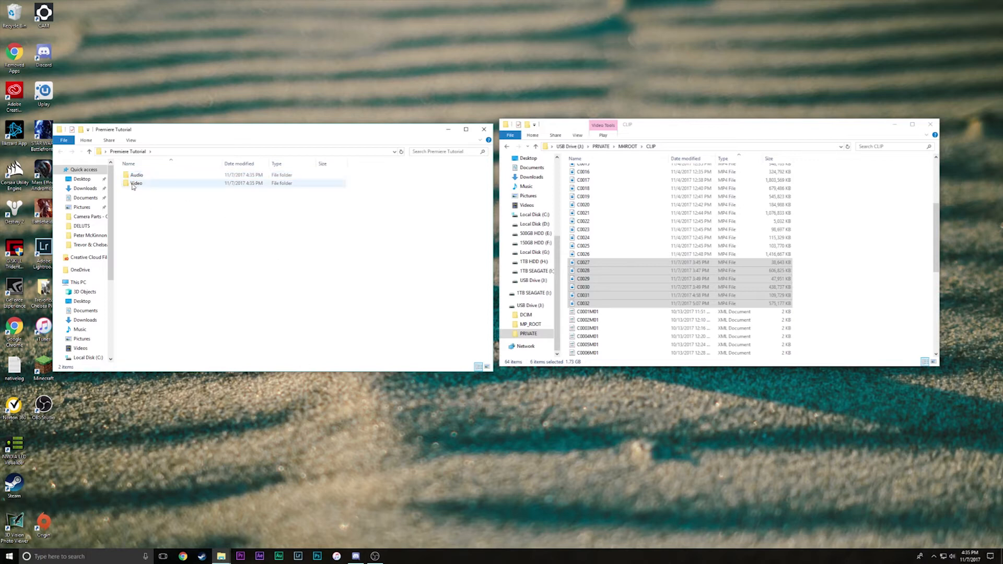
Create an "a6300" folder inside Video and copy the selected clips C0027 through C0032 into it
{"action": "double_click", "coordinate": [132, 183]}
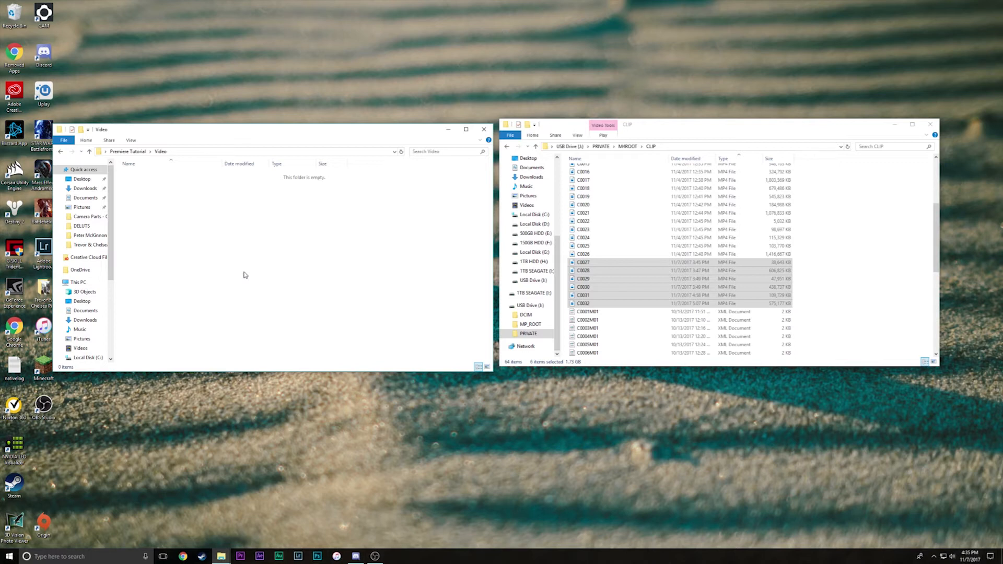
{"action": "right_click", "coordinate": [195, 232]}
{"action": "mouse_move", "coordinate": [270, 329]}
{"action": "left_click", "coordinate": [303, 326]}
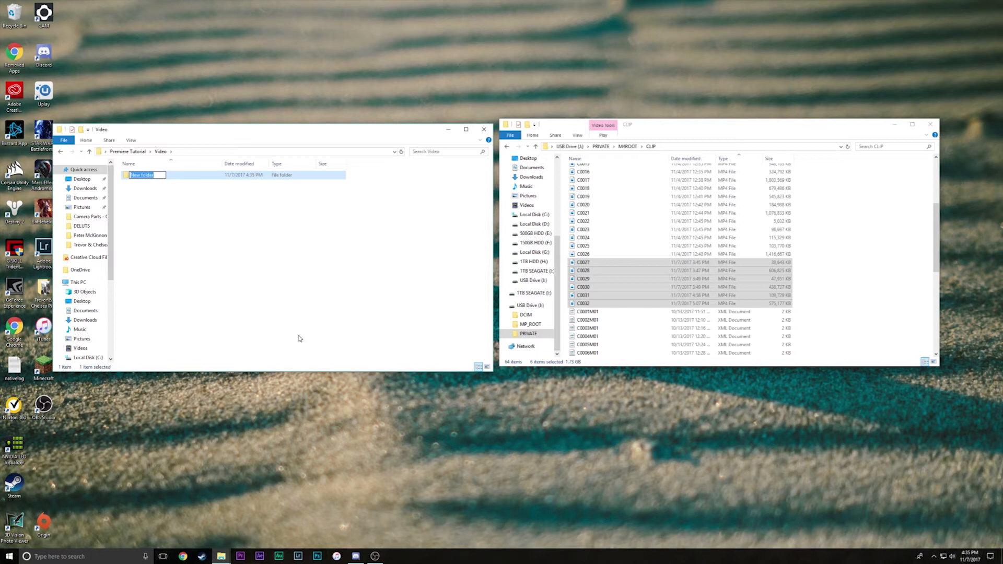
{"action": "type", "text": "a6300"}
{"action": "key", "text": "Return"}
{"action": "left_click_drag", "start_coordinate": [580, 264], "coordinate": [157, 189]}
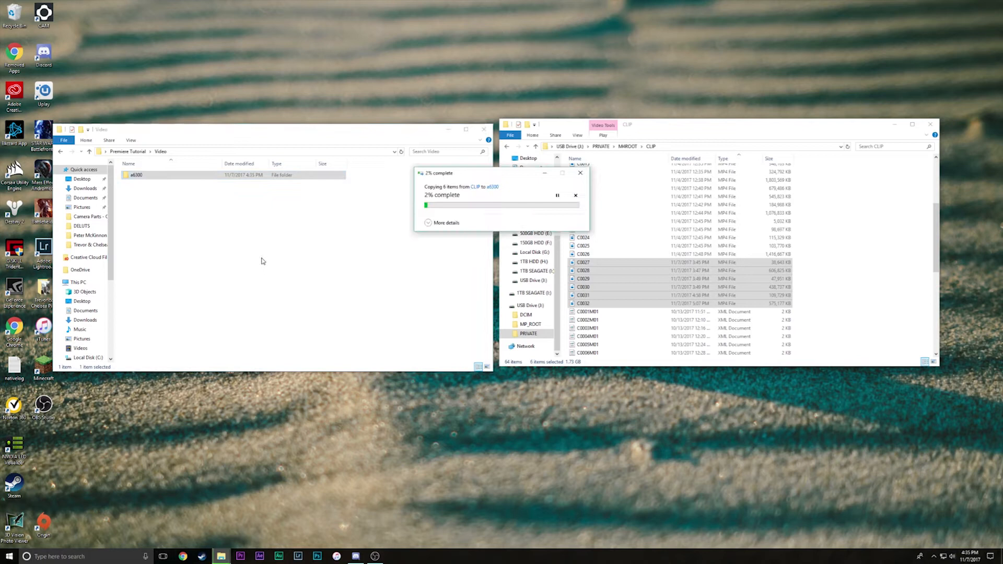
{"action": "left_click_drag", "start_coordinate": [480, 176], "coordinate": [390, 52]}
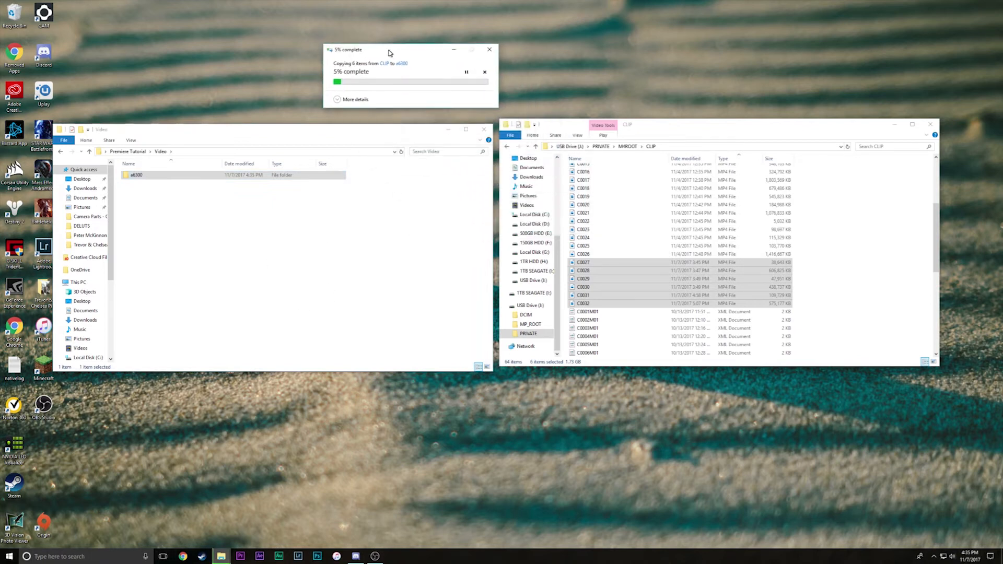
Create a second folder named "Mavic" inside the Video folder
{"action": "left_click", "coordinate": [253, 249]}
{"action": "right_click", "coordinate": [235, 239]}
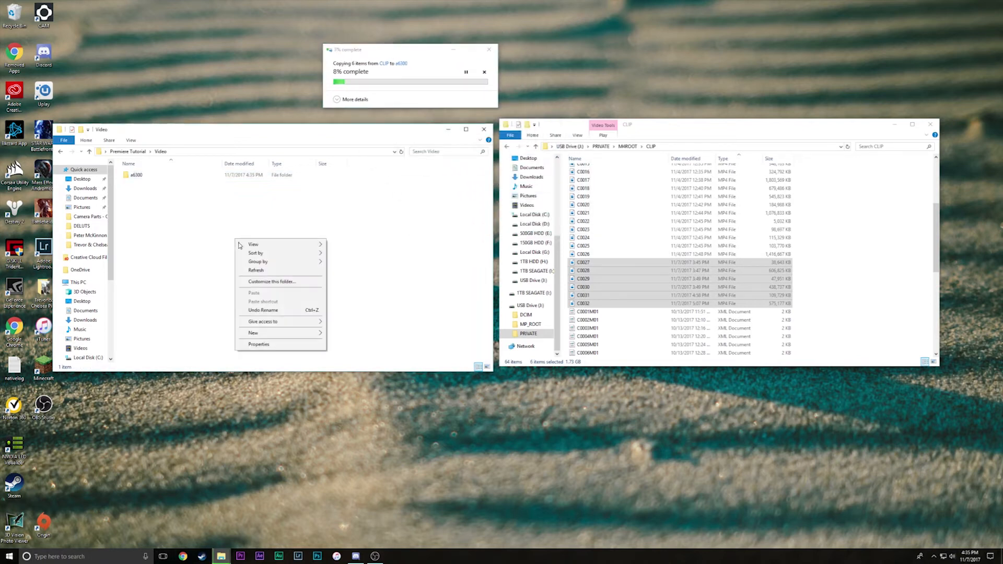
{"action": "mouse_move", "coordinate": [312, 334]}
{"action": "left_click", "coordinate": [344, 334]}
{"action": "type", "text": "Mavic"}
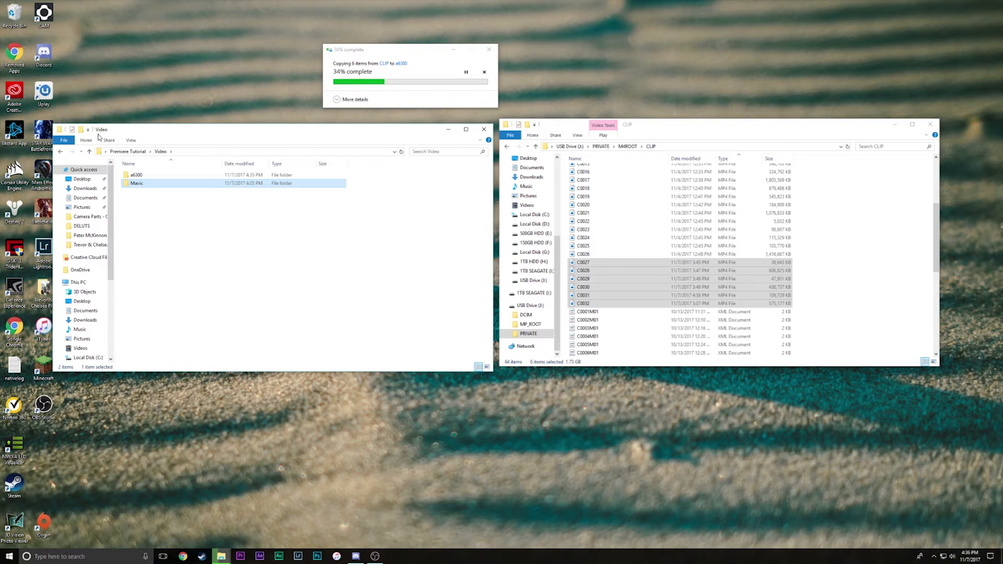
Go back to Premiere Tutorial and create a folder named "ST" inside its Audio folder
{"action": "left_click", "coordinate": [61, 152]}
{"action": "double_click", "coordinate": [134, 178]}
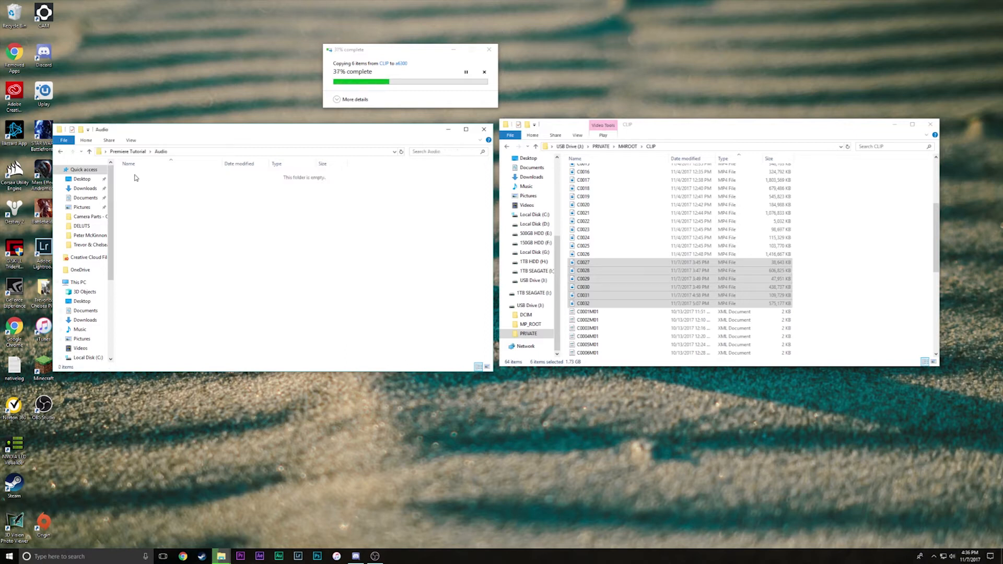
{"action": "right_click", "coordinate": [196, 214]}
{"action": "mouse_move", "coordinate": [262, 307]}
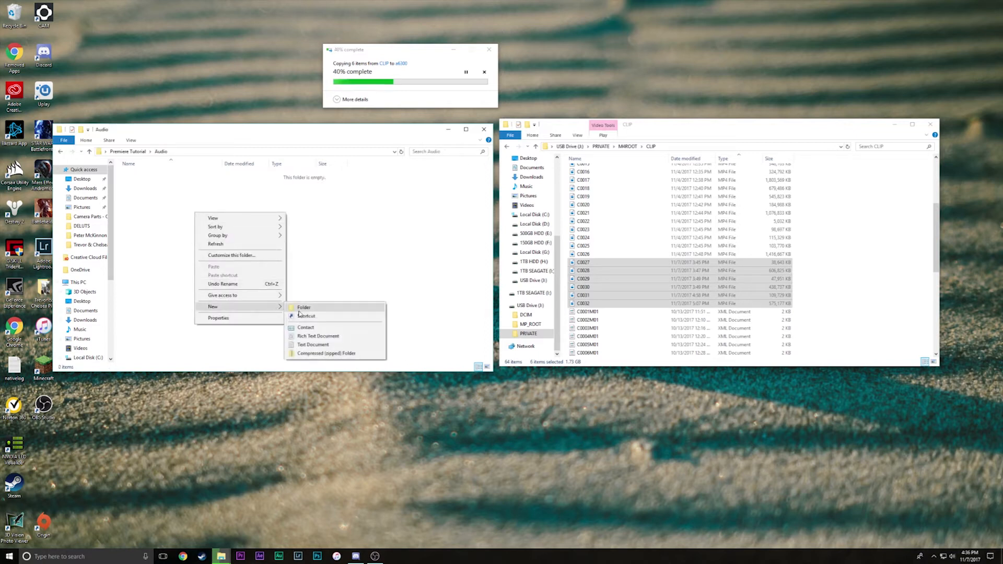
{"action": "left_click", "coordinate": [305, 308]}
{"action": "type", "text": "ST"}
{"action": "key", "text": "Return"}
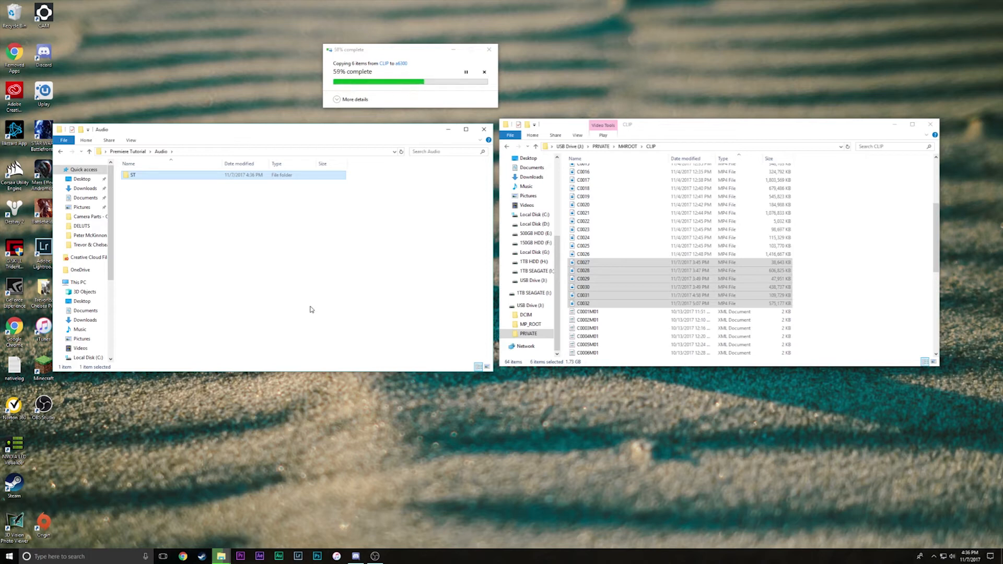
Leave the Audio folder, close both File Explorer windows and select the Premiere Tutorial folder on the desktop
{"action": "left_click", "coordinate": [61, 154]}
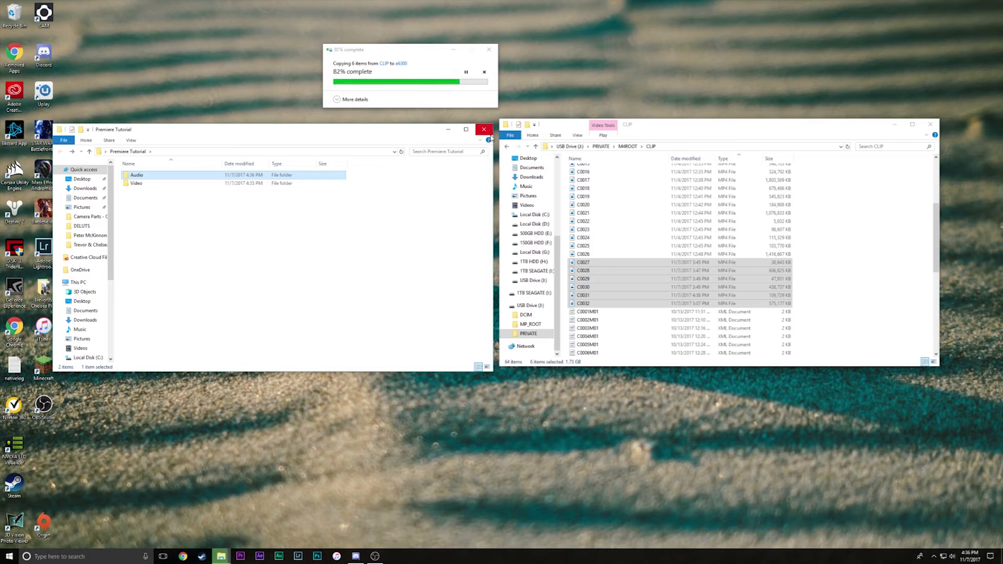
{"action": "left_click", "coordinate": [490, 133]}
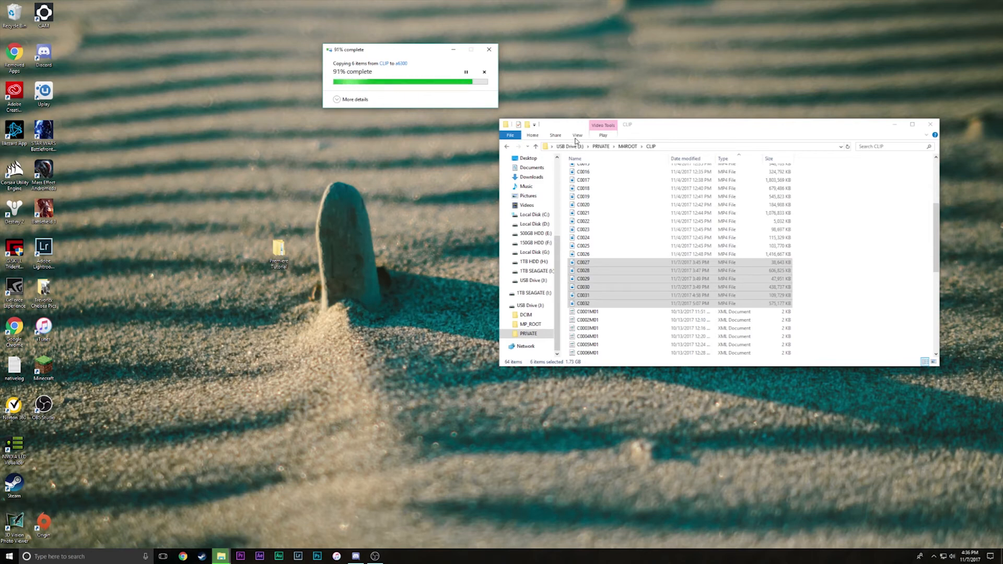
{"action": "left_click", "coordinate": [930, 125]}
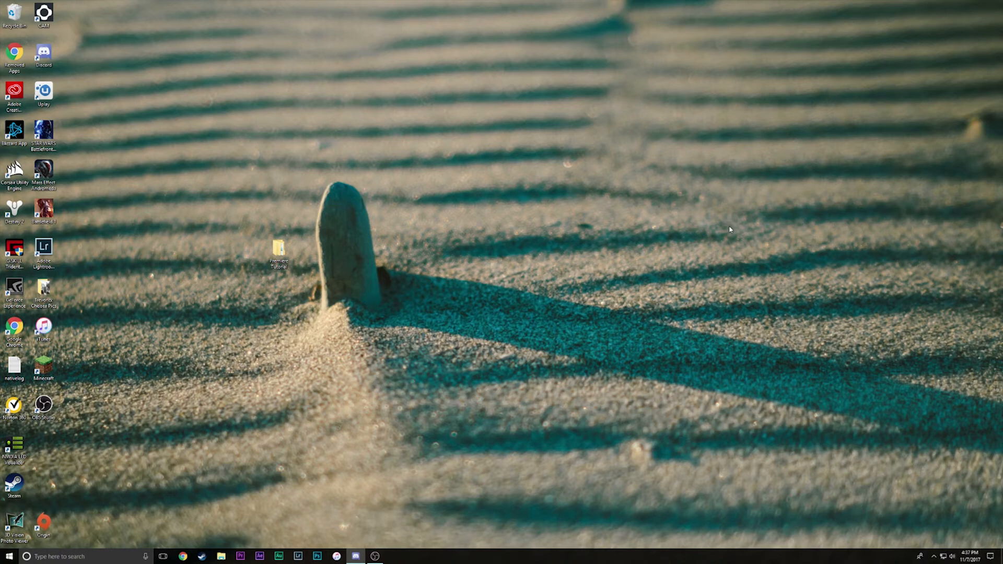
{"action": "left_click", "coordinate": [279, 252]}
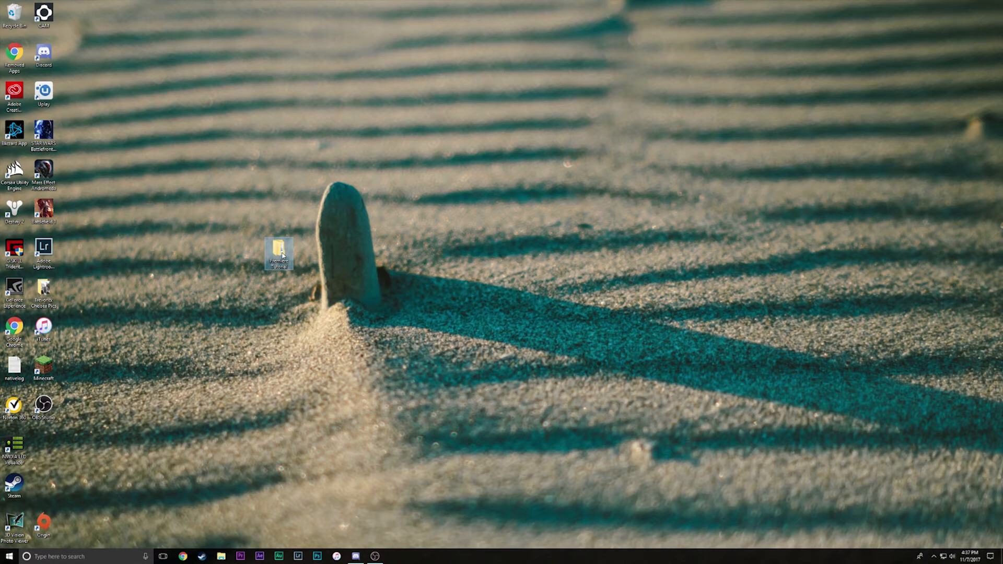
{"action": "mouse_move", "coordinate": [282, 255]}
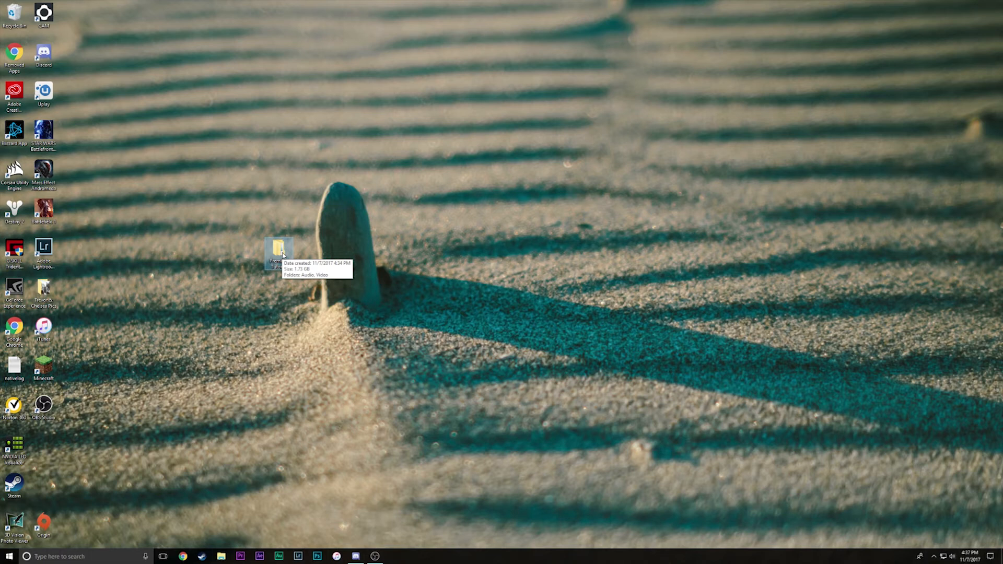
Launch Premiere Pro, start a new project and set its location to the Premiere Tutorial folder on the desktop
{"action": "left_click", "coordinate": [243, 559]}
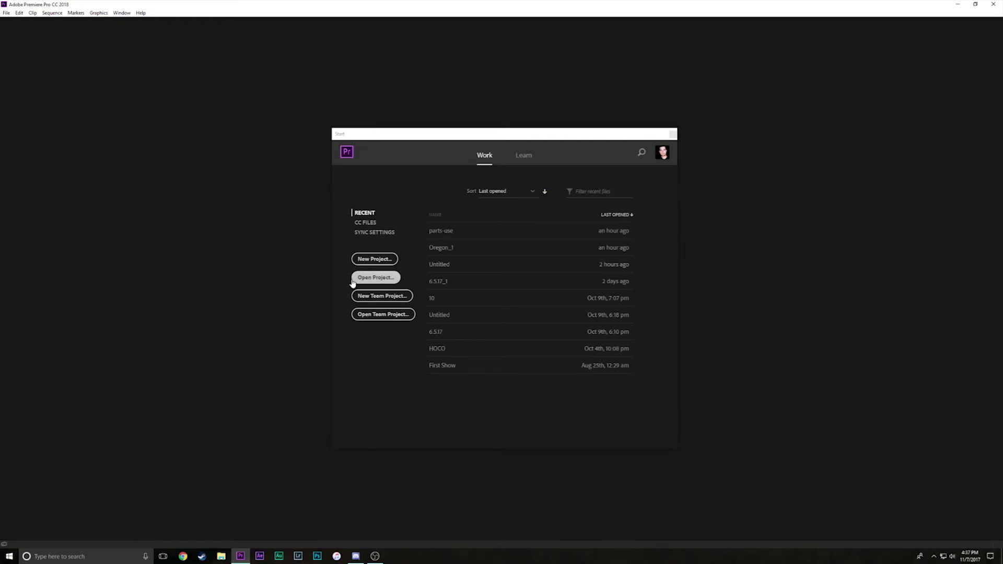
{"action": "left_click", "coordinate": [386, 259]}
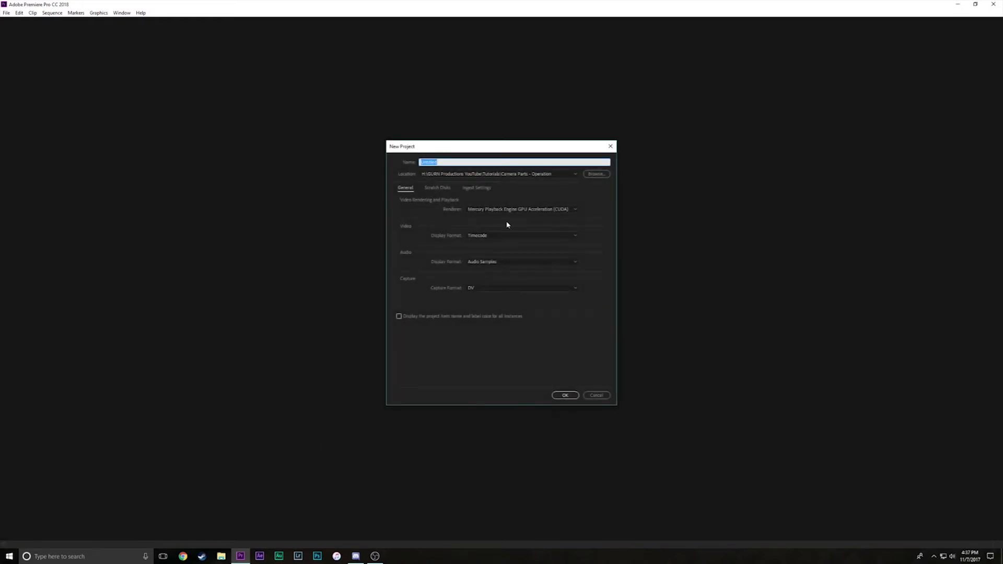
{"action": "left_click", "coordinate": [598, 174]}
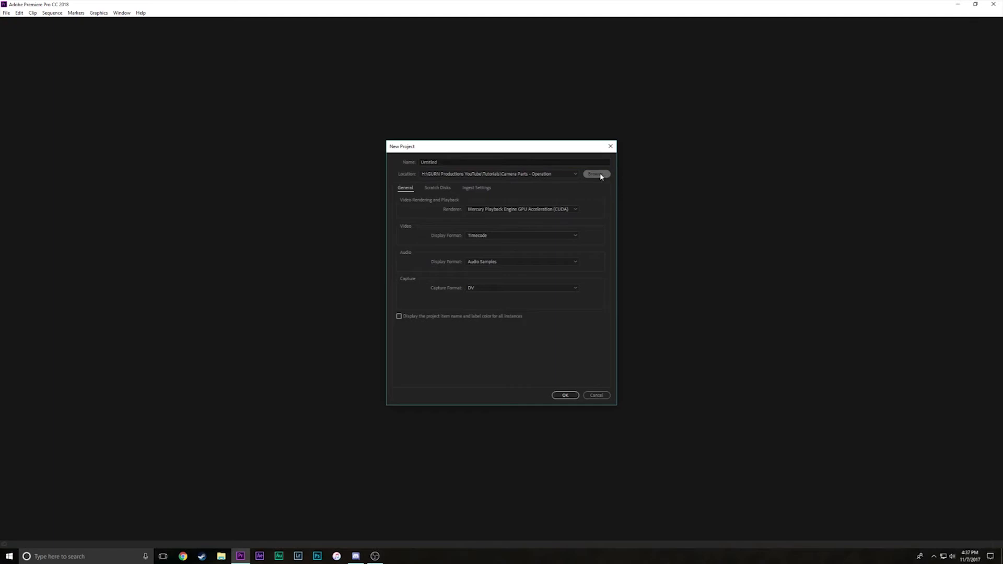
{"action": "left_click", "coordinate": [422, 275]}
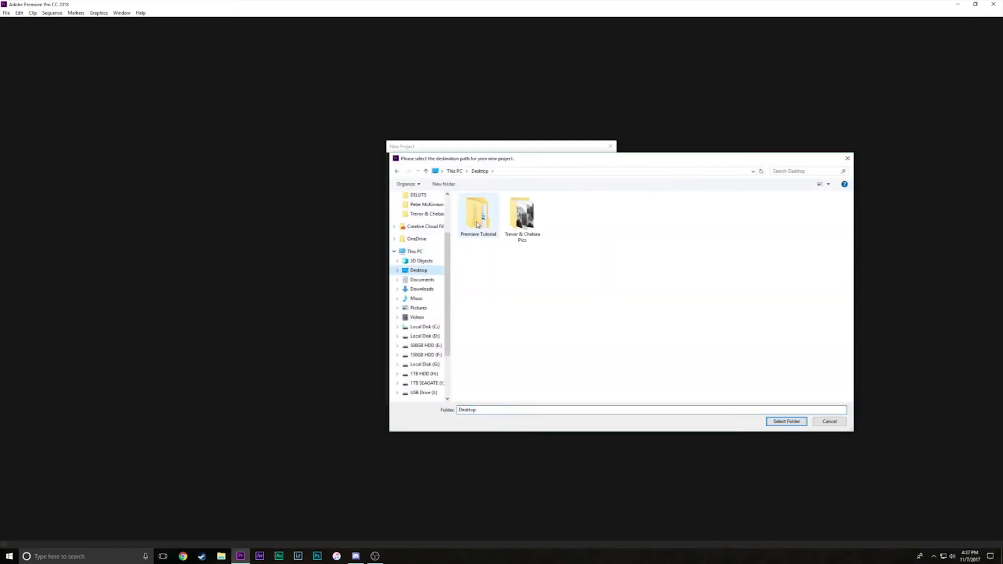
{"action": "left_click", "coordinate": [487, 219]}
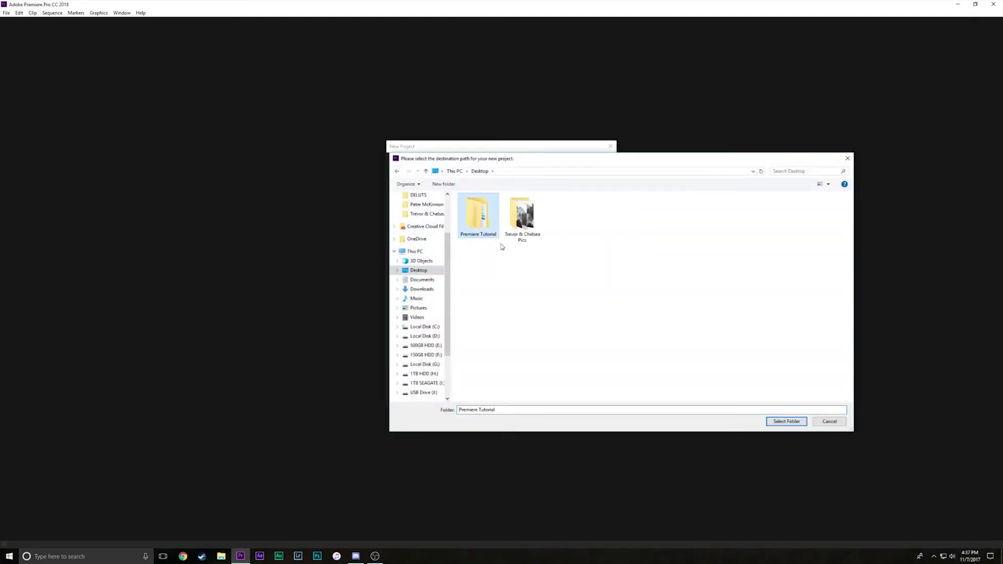
{"action": "left_click", "coordinate": [787, 421]}
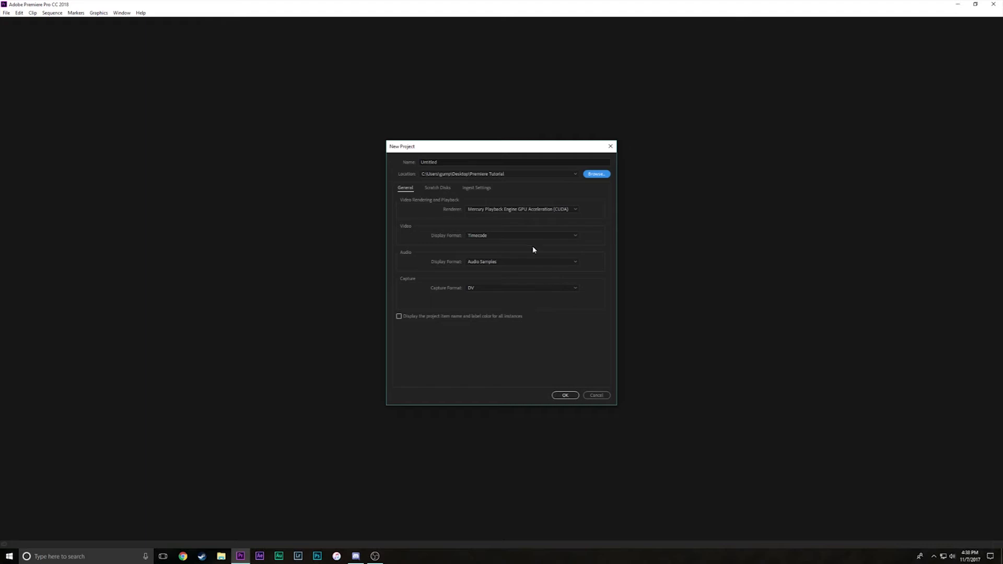
Name the project "tutorials", create it and switch to the Editing workspace
{"action": "double_click", "coordinate": [429, 162]}
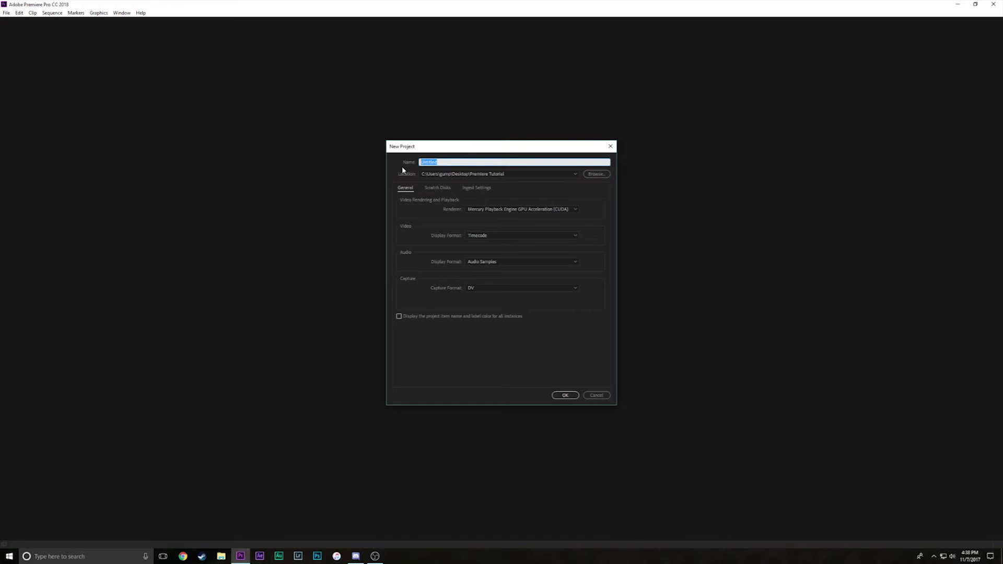
{"action": "type", "text": "tutorials"}
{"action": "key", "text": "Return"}
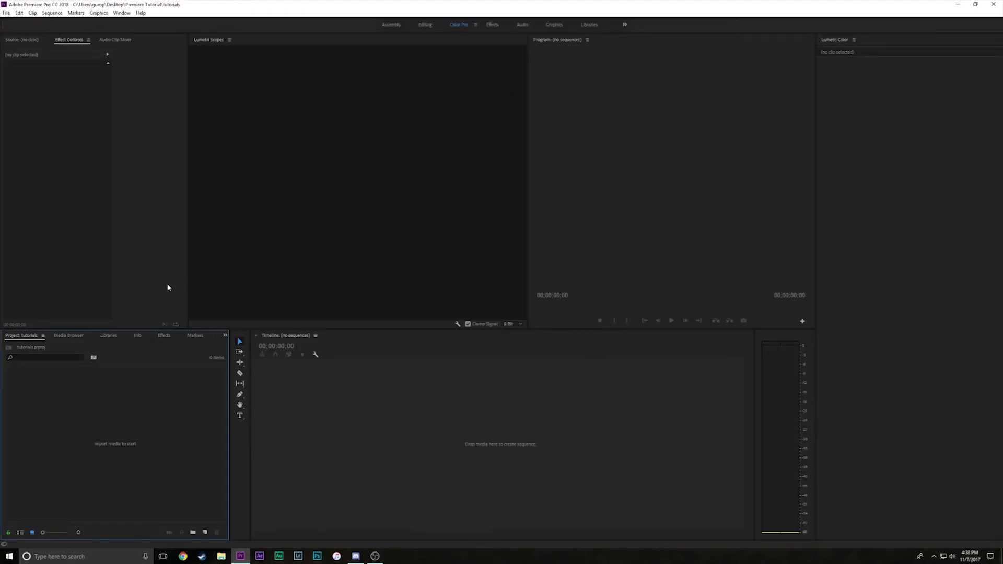
{"action": "left_click", "coordinate": [425, 24]}
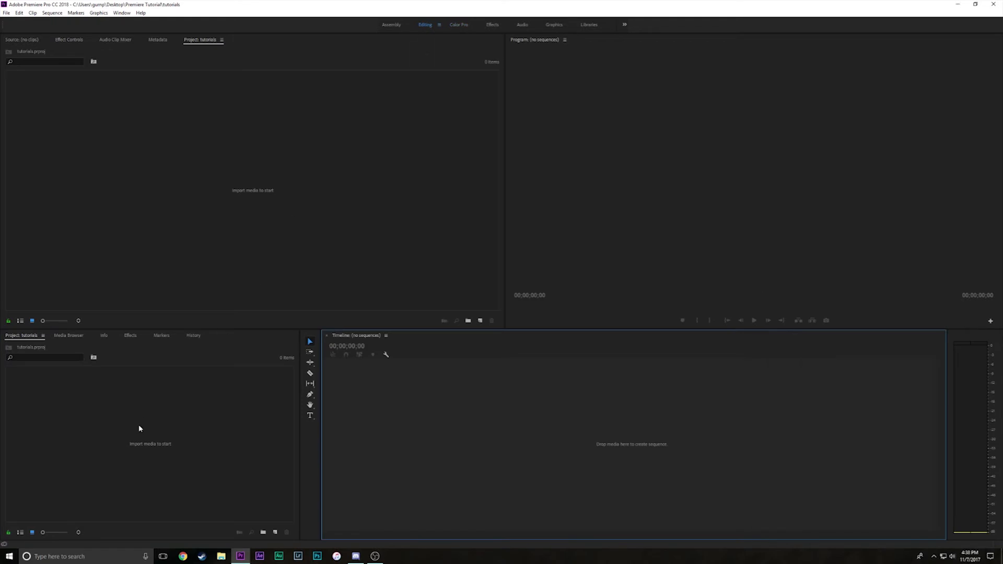
Import the entire Video folder from Premiere Tutorial into the project
{"action": "double_click", "coordinate": [162, 434]}
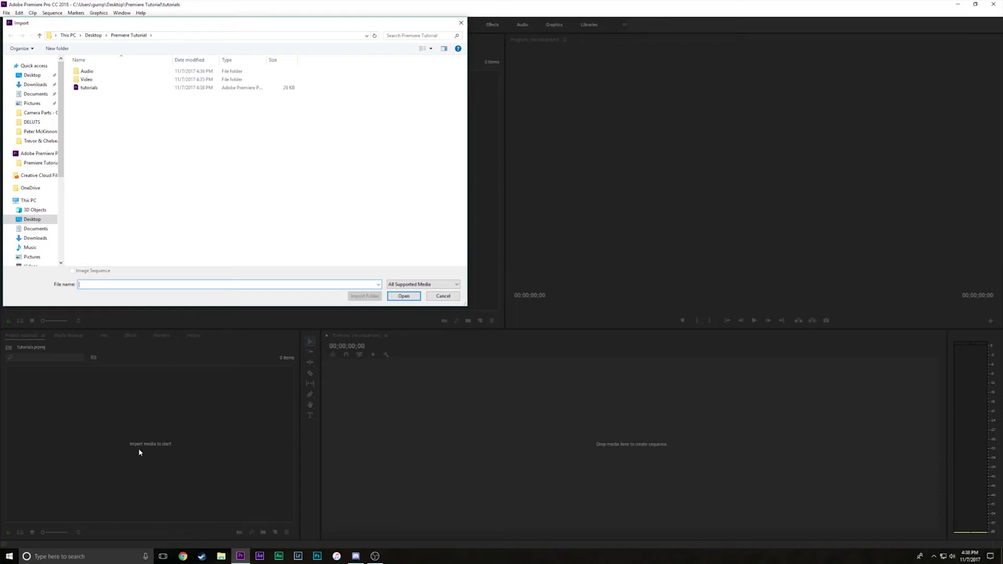
{"action": "left_click", "coordinate": [443, 296]}
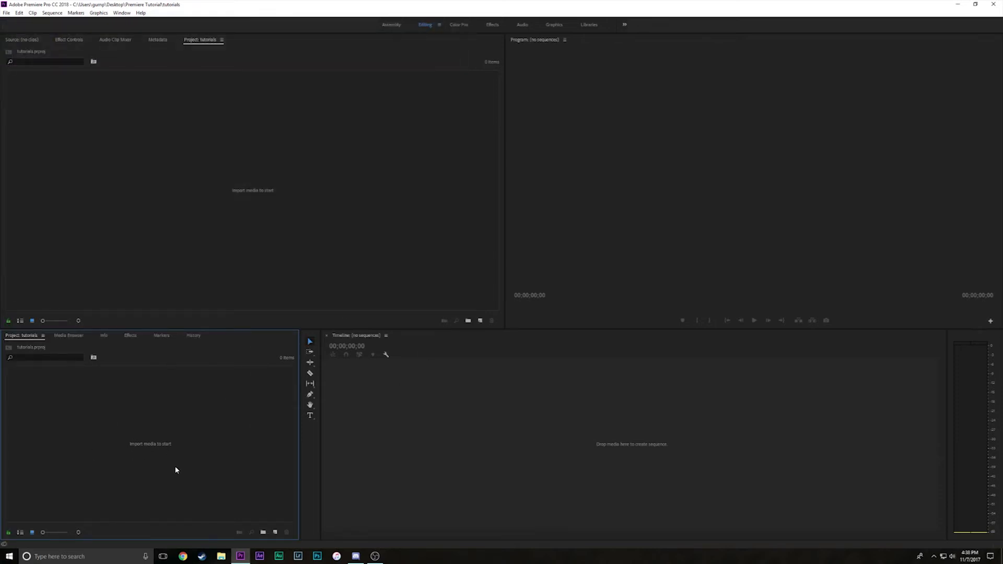
{"action": "double_click", "coordinate": [129, 438]}
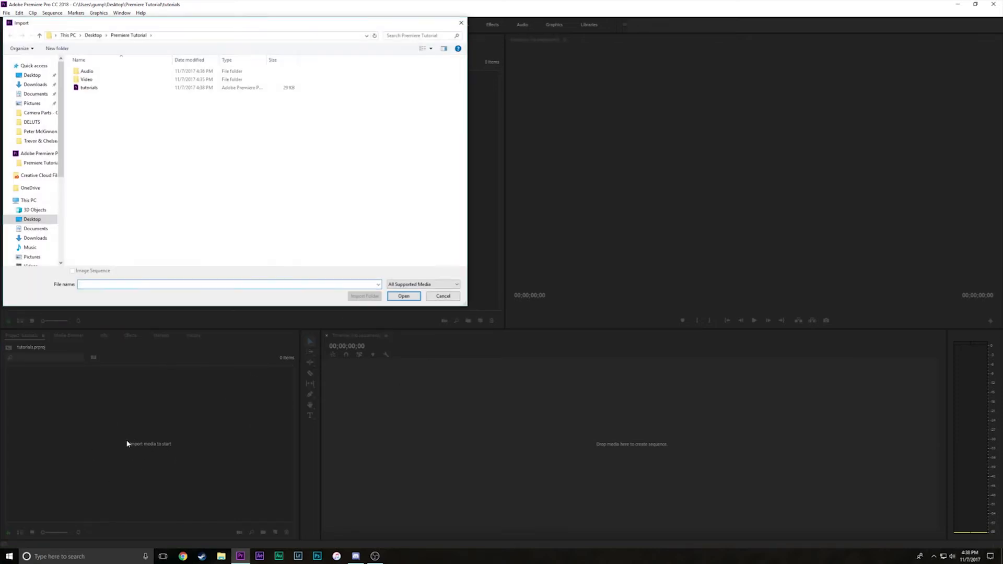
{"action": "left_click", "coordinate": [87, 79]}
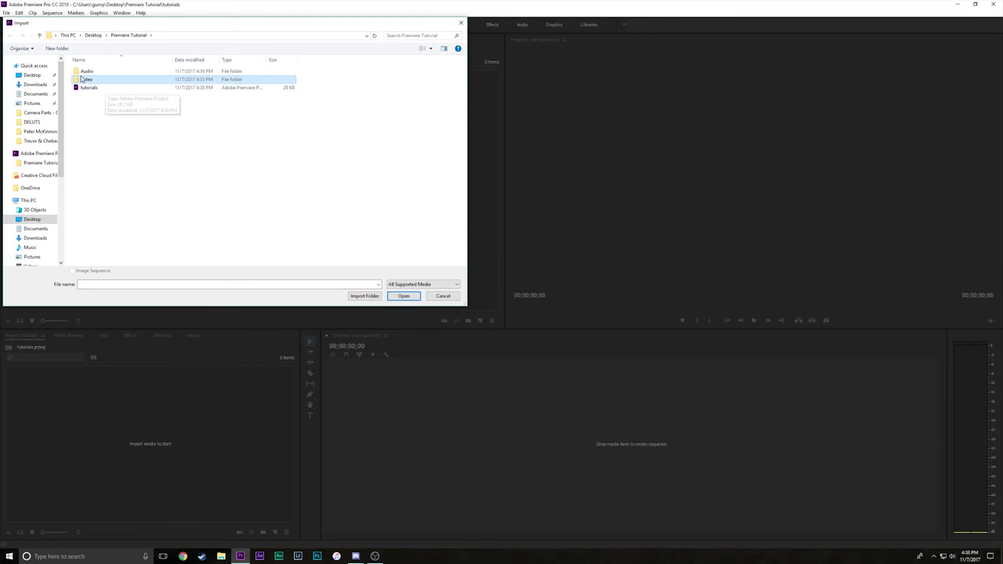
{"action": "left_click", "coordinate": [369, 297]}
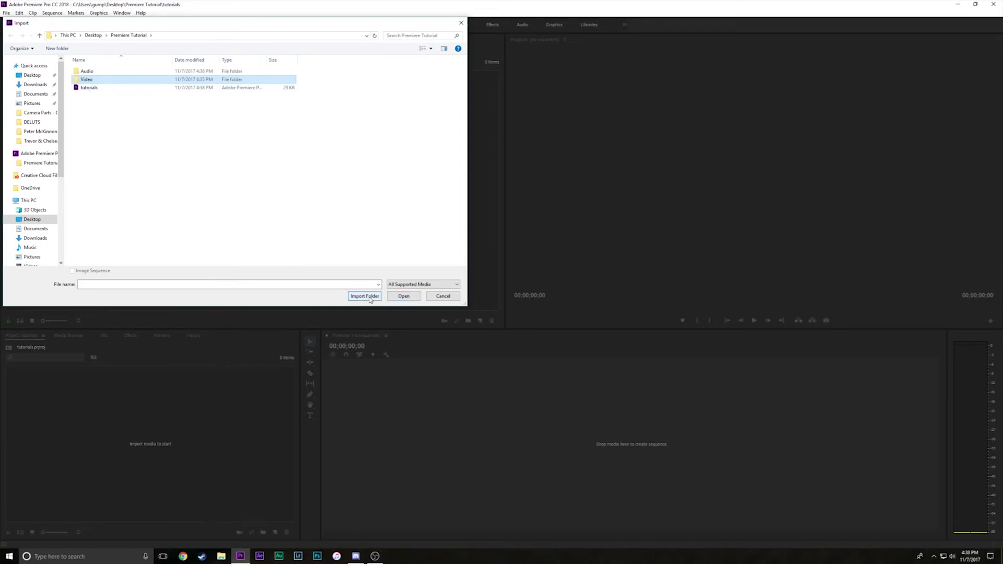
{"action": "left_click", "coordinate": [366, 298]}
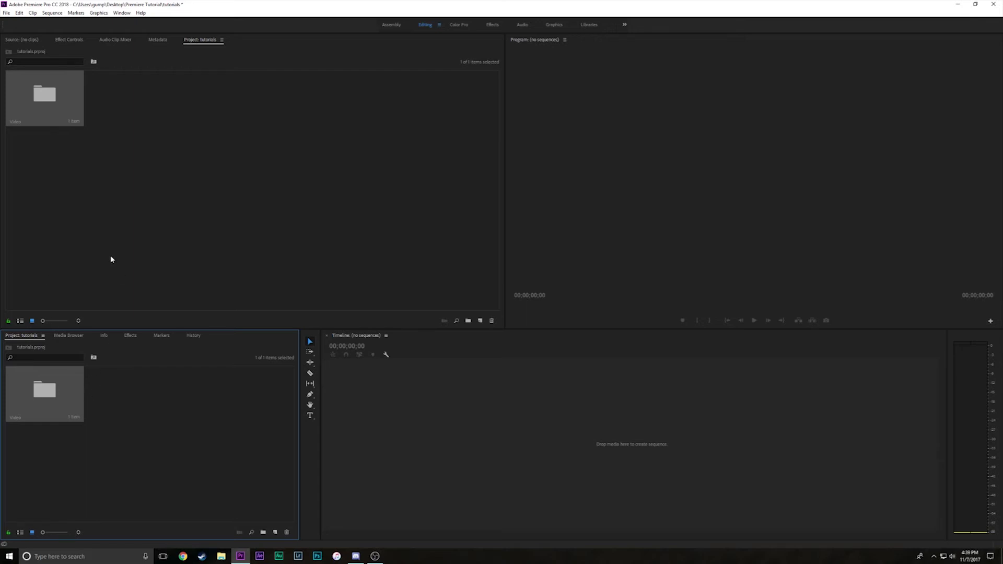
Open the imported Video bin and the a6300 bin inside it
{"action": "double_click", "coordinate": [49, 398]}
{"action": "double_click", "coordinate": [50, 389]}
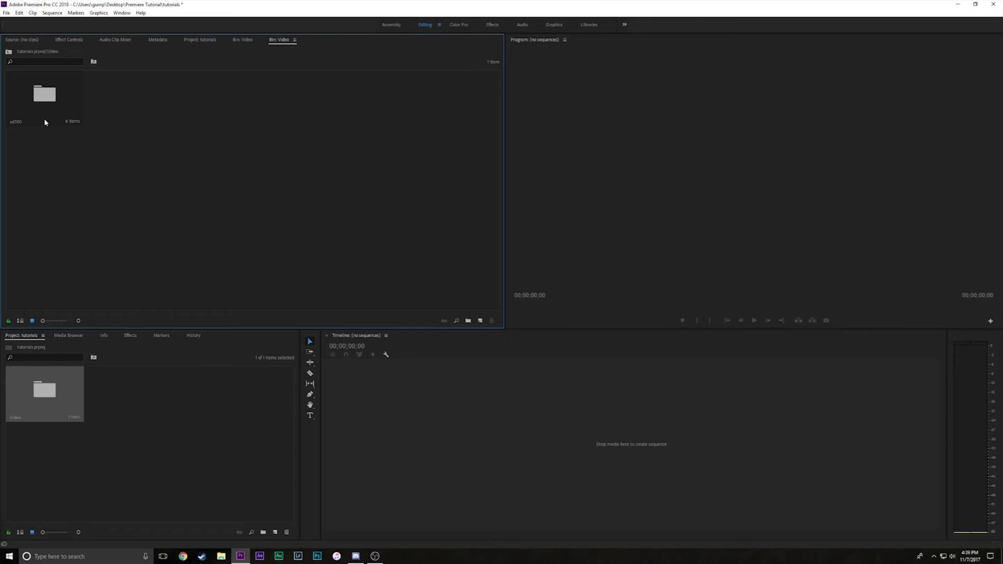
{"action": "double_click", "coordinate": [47, 97]}
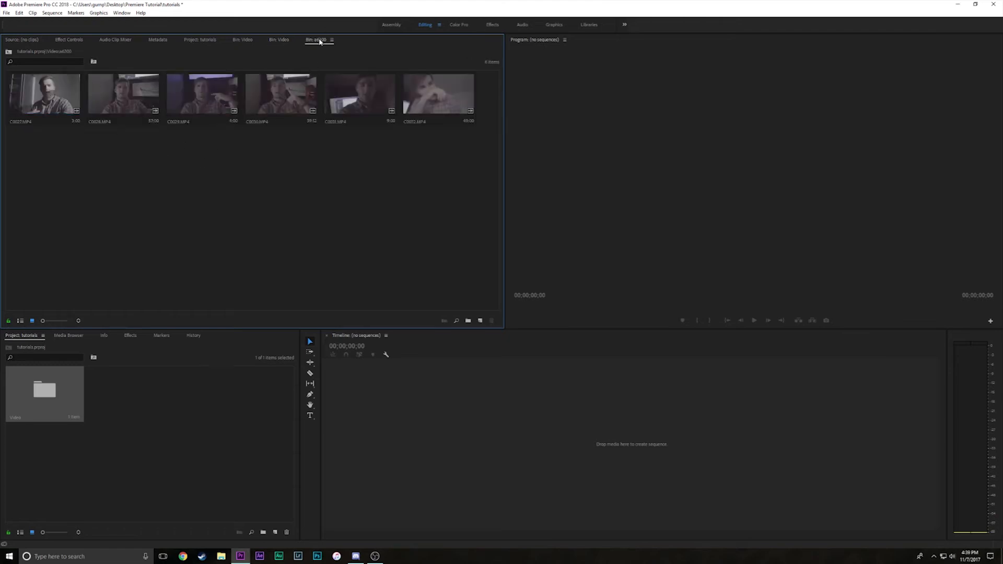
Open clip C0027 in the Source Monitor and preview it from its beginning
{"action": "left_click", "coordinate": [47, 102]}
{"action": "double_click", "coordinate": [47, 102]}
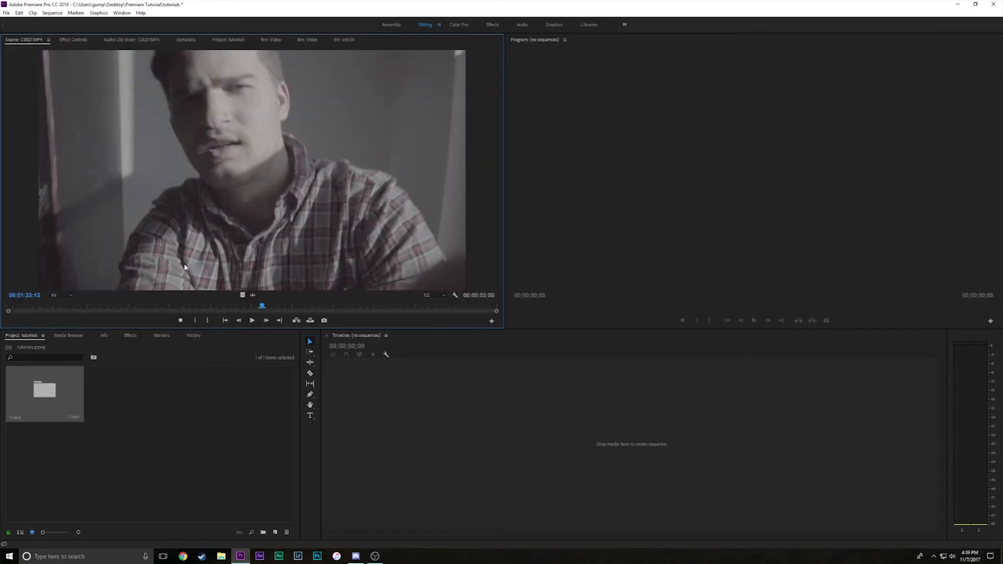
{"action": "left_click_drag", "start_coordinate": [118, 314], "coordinate": [2, 314]}
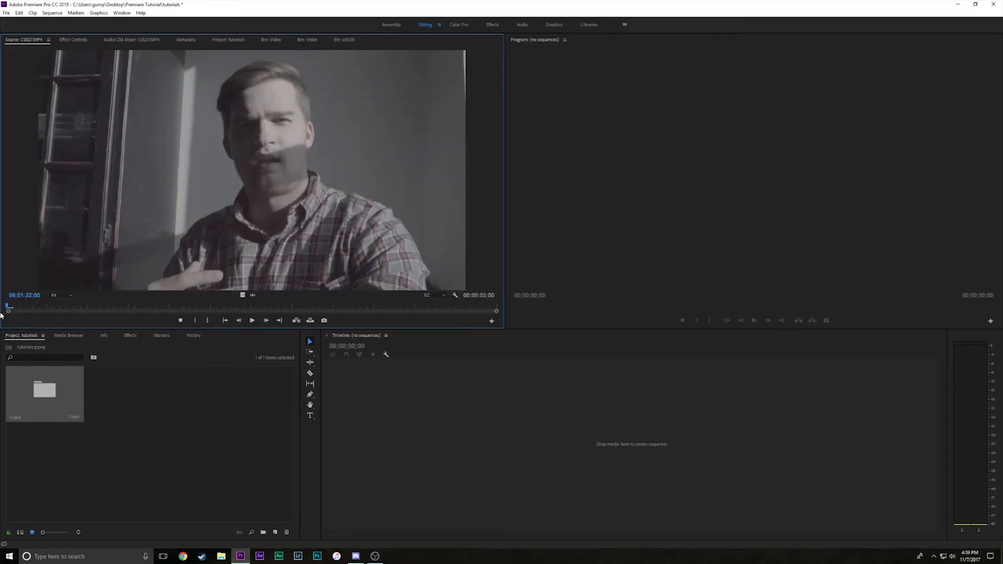
{"action": "key", "text": "space"}
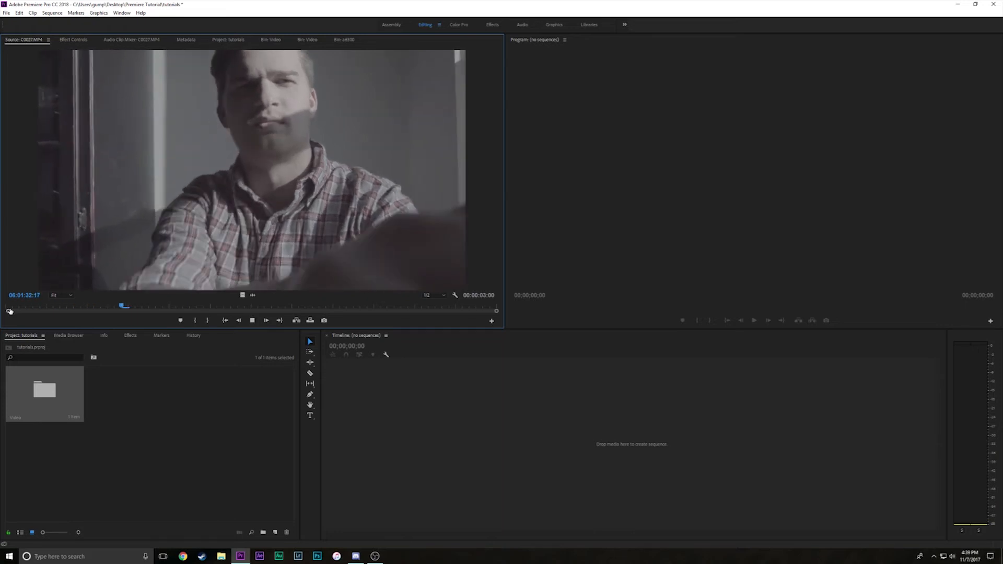
{"action": "key", "text": "space"}
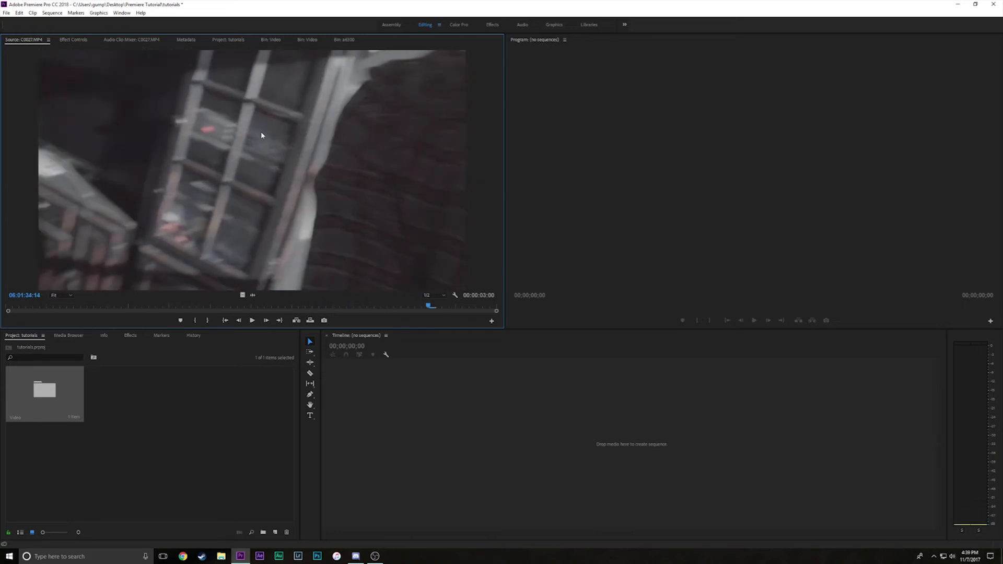
Load clip C0028 from the a6300 bin, preview its opening and mark an In point at 06:01:35:07
{"action": "left_click", "coordinate": [340, 40]}
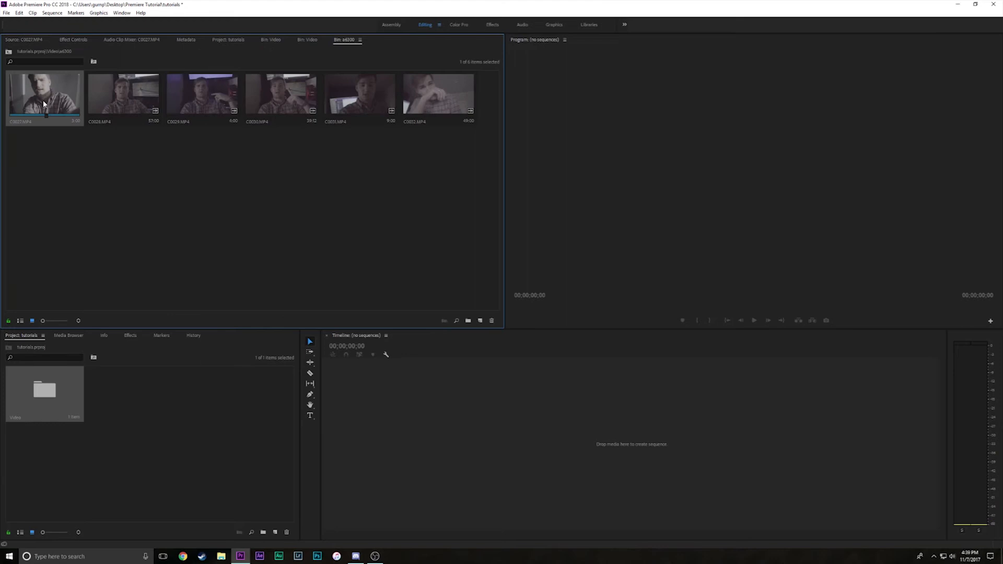
{"action": "double_click", "coordinate": [124, 86]}
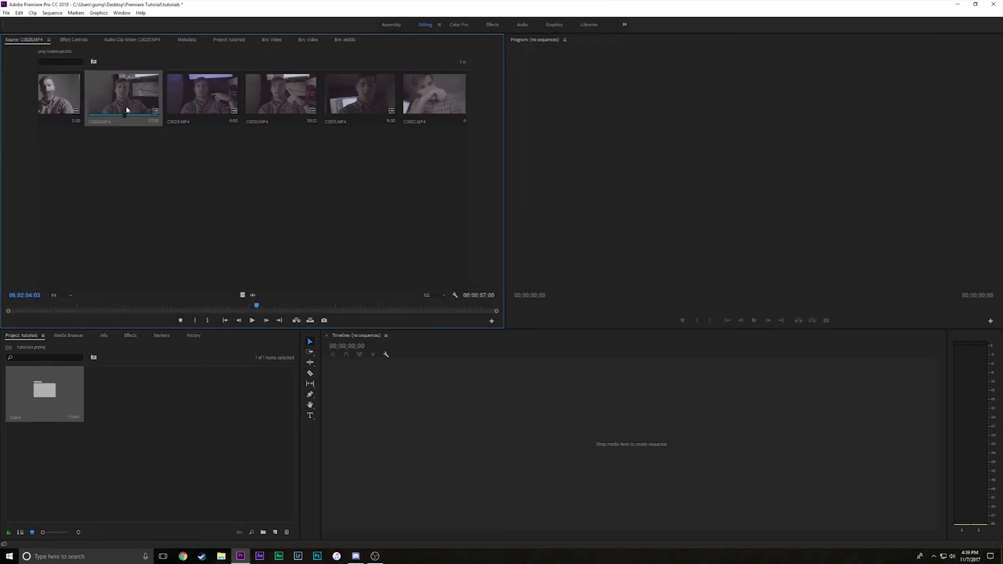
{"action": "left_click_drag", "start_coordinate": [30, 306], "coordinate": [3, 307]}
{"action": "key", "text": "space"}
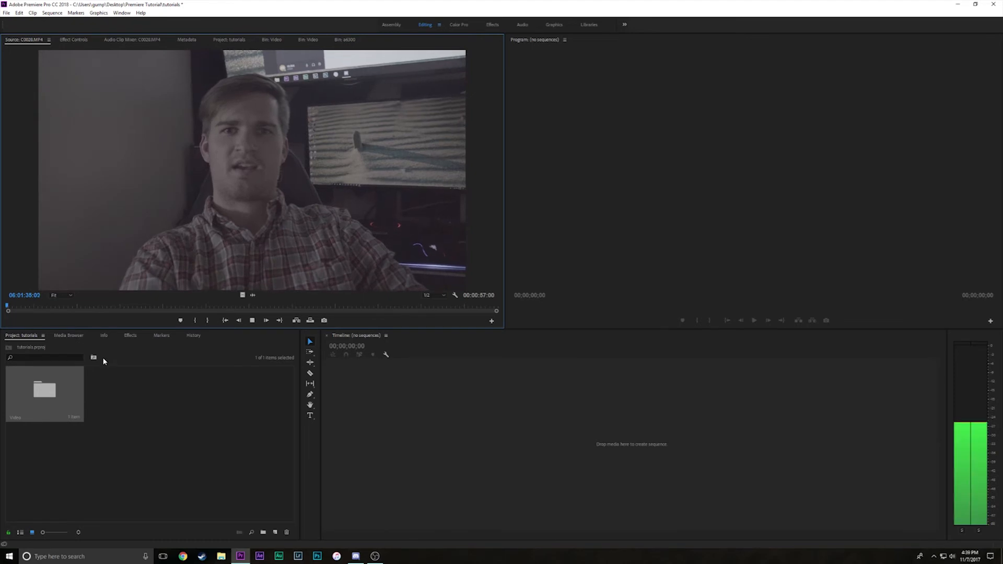
{"action": "key", "text": "space"}
{"action": "left_click", "coordinate": [4, 307]}
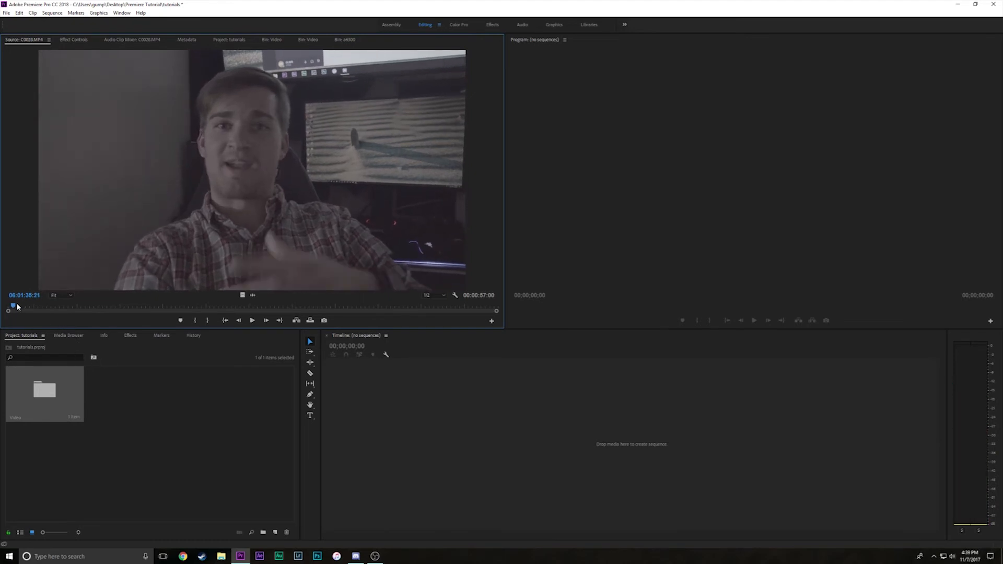
{"action": "key", "text": "space"}
{"action": "left_click", "coordinate": [4, 311]}
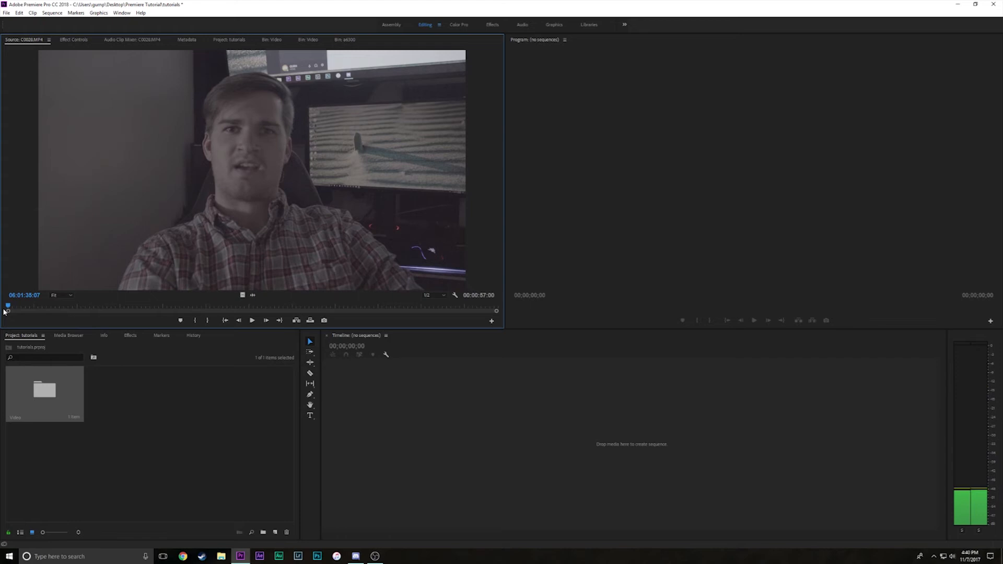
{"action": "left_click", "coordinate": [195, 320]}
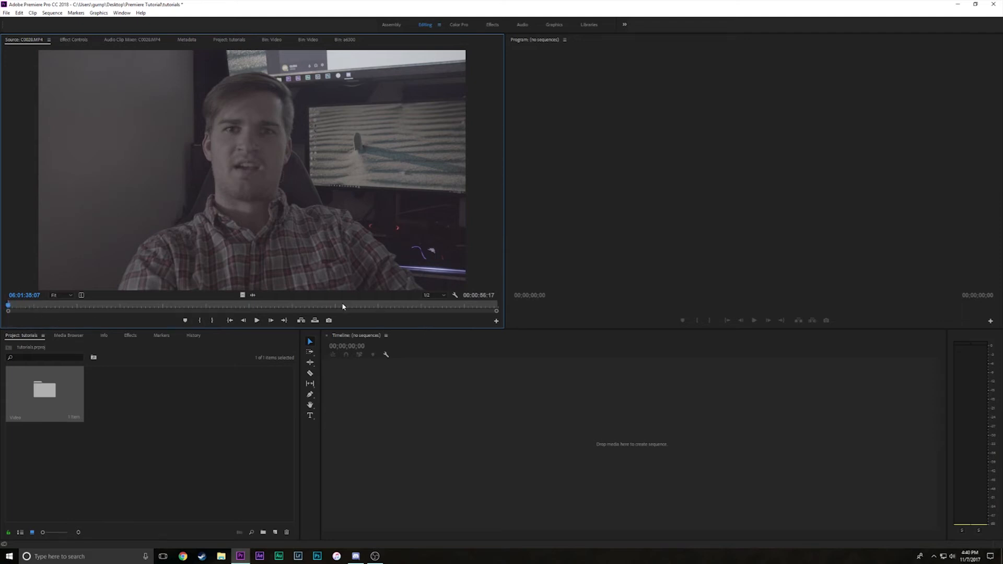
Mark an Out point for clip C0028 at 06:02:27:17 and return to the a6300 bin
{"action": "left_click_drag", "start_coordinate": [385, 310], "coordinate": [460, 309]}
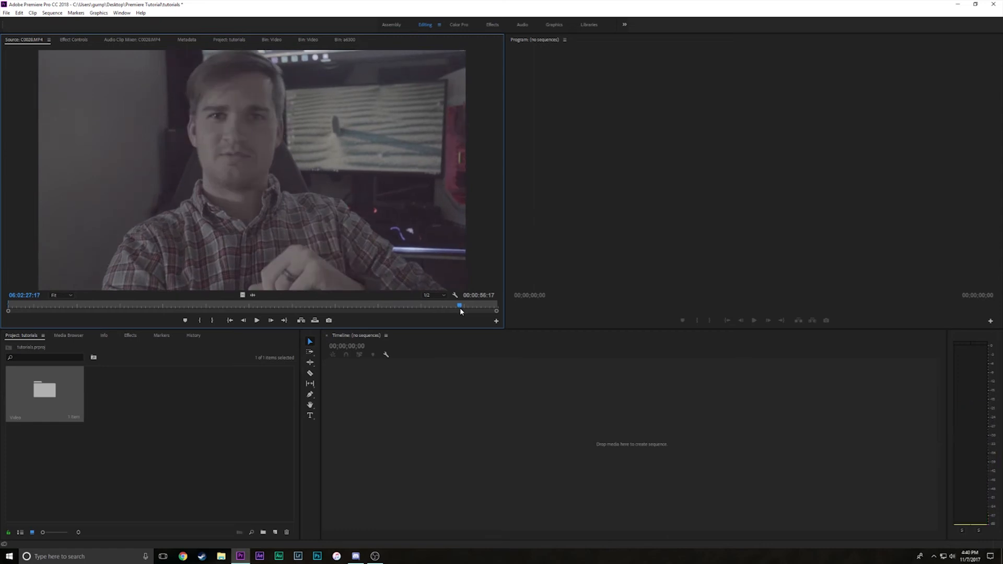
{"action": "left_click", "coordinate": [212, 321]}
{"action": "left_click", "coordinate": [346, 40]}
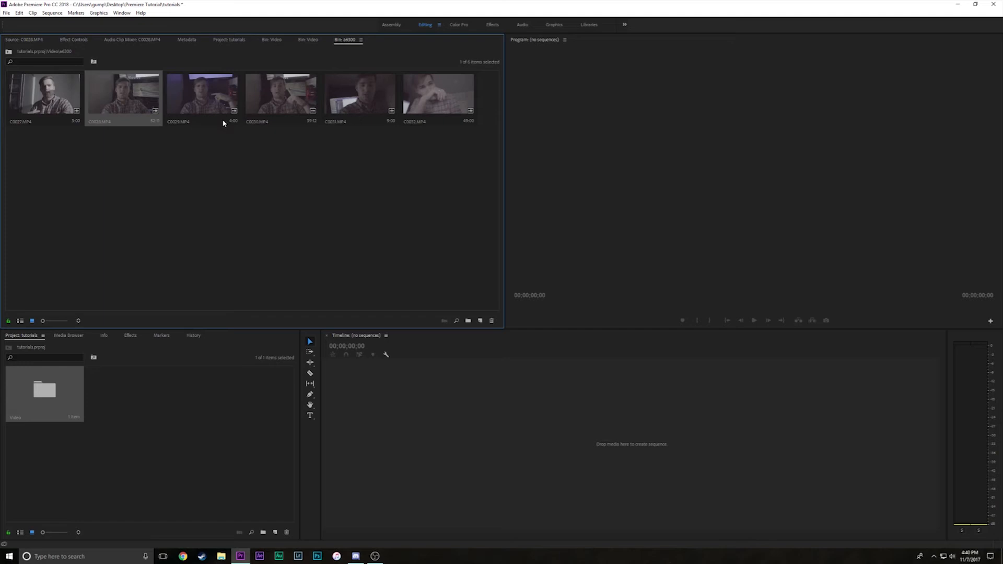
Open clip C0030 from the a6300 bin in the Source Monitor and preview it from its beginning
{"action": "left_click", "coordinate": [201, 94]}
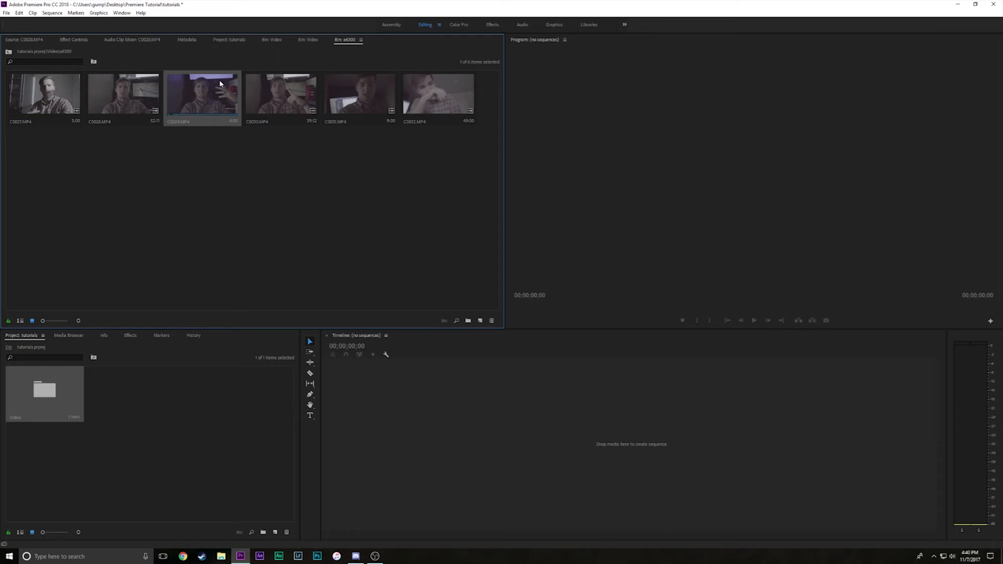
{"action": "double_click", "coordinate": [286, 93]}
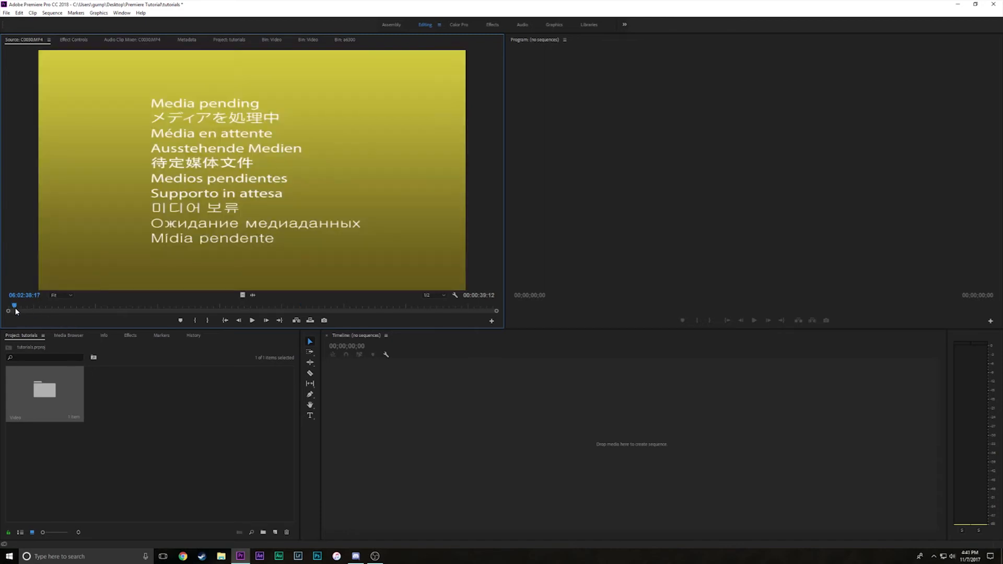
{"action": "left_click_drag", "start_coordinate": [17, 311], "coordinate": [7, 308]}
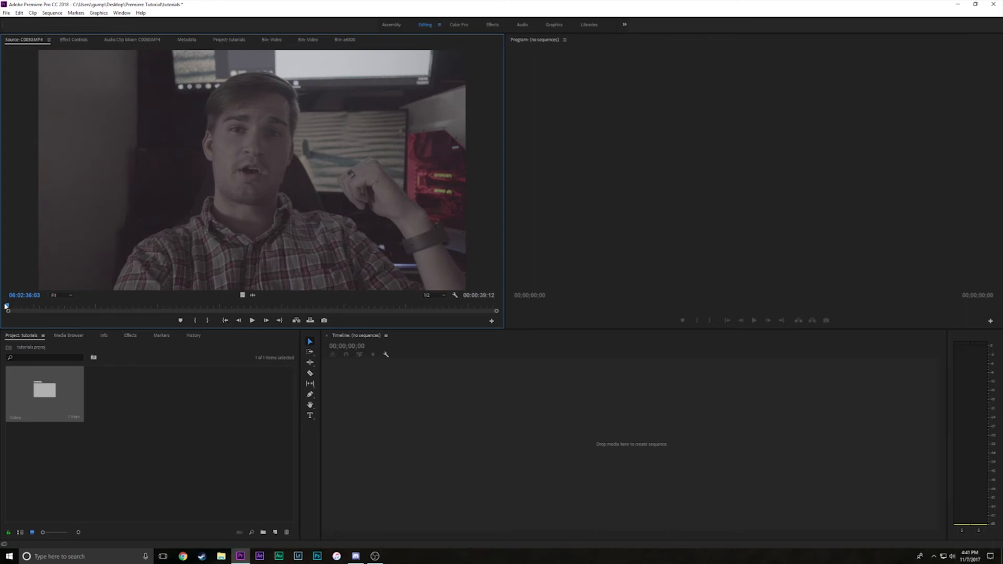
{"action": "key", "text": "space"}
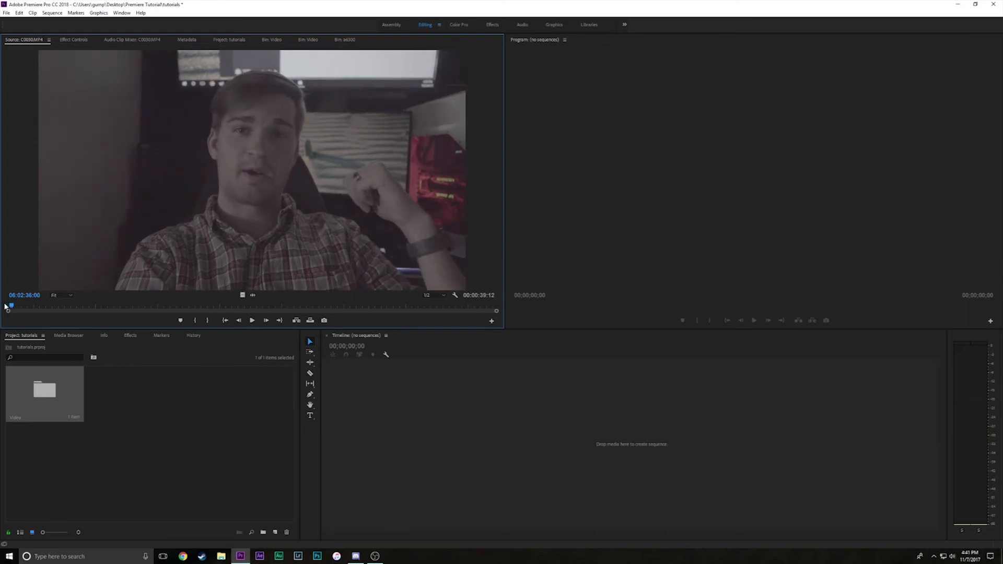
{"action": "left_click", "coordinate": [5, 308]}
Preview the ending of clip C0030, mark an Out point at 06:03:14:03 and return to the a6300 bin
{"action": "left_click_drag", "start_coordinate": [282, 308], "coordinate": [478, 309]}
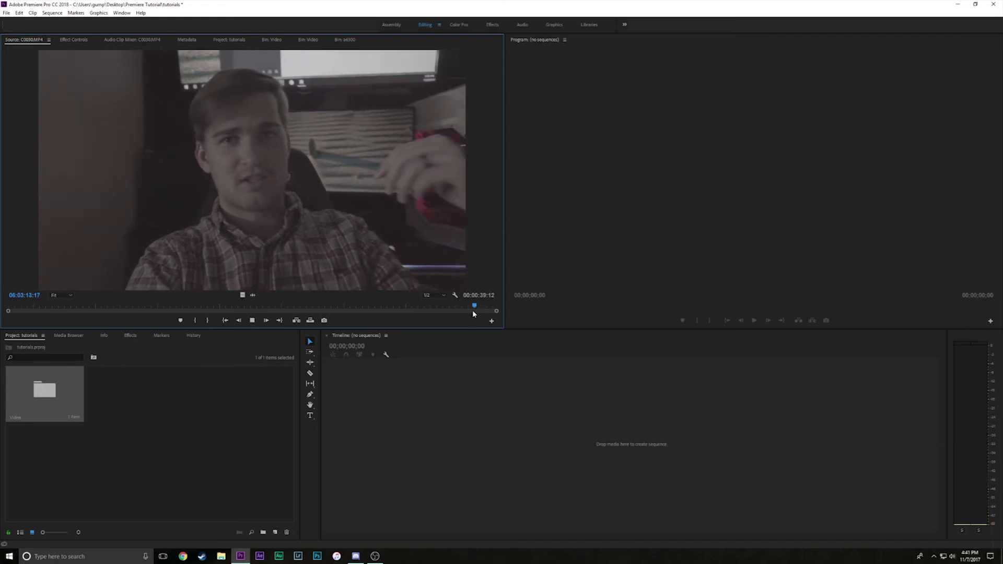
{"action": "left_click", "coordinate": [465, 309]}
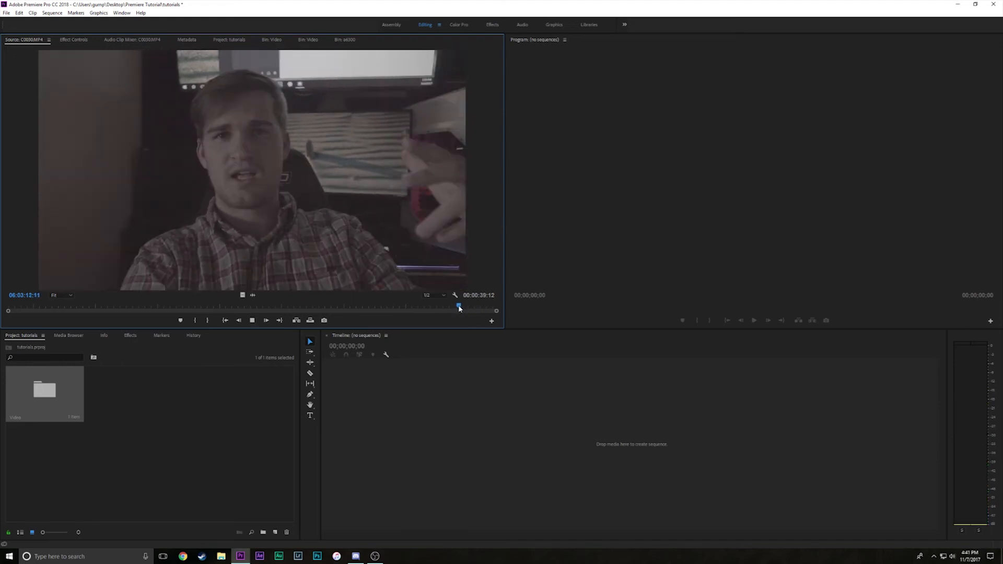
{"action": "key", "text": "space"}
{"action": "key", "text": "space"}
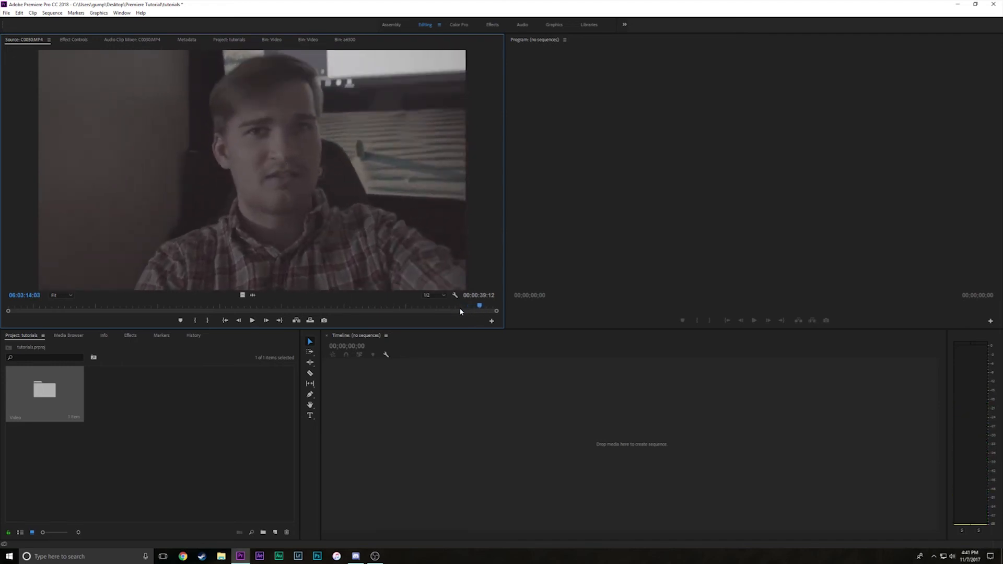
{"action": "key", "text": "o"}
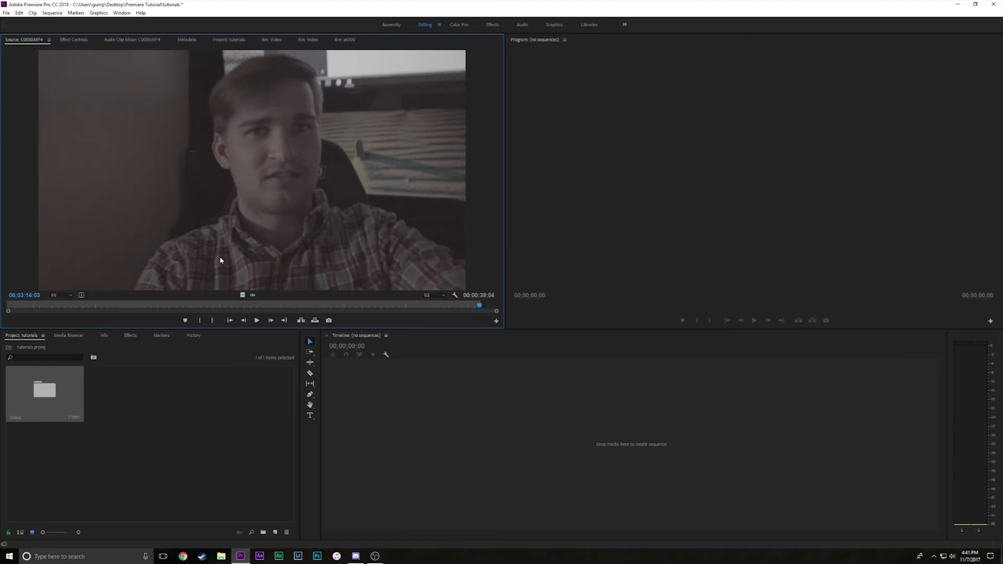
{"action": "left_click", "coordinate": [347, 40]}
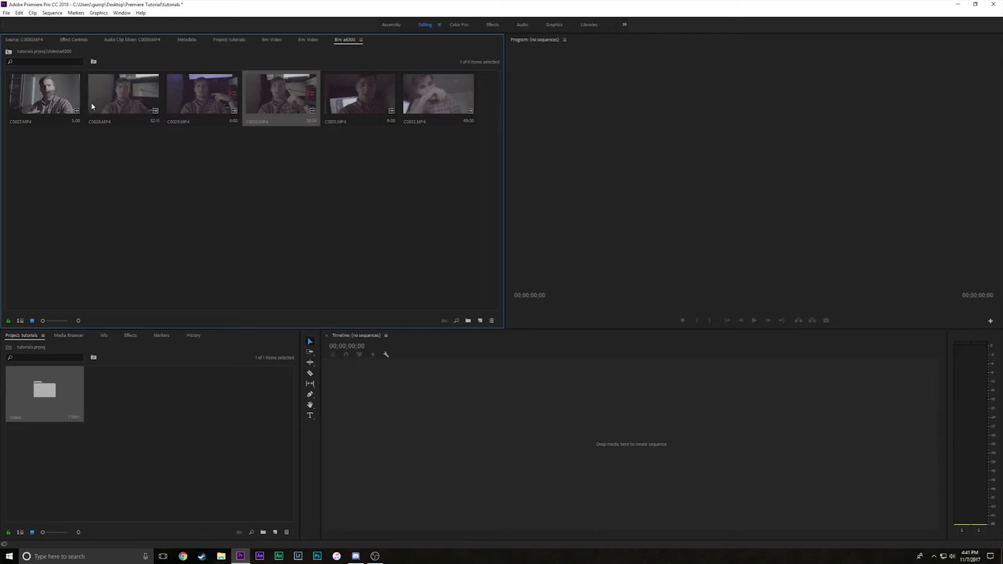
Show the a6300 bin as a list, examine the clips' frame rate, In and Out points and Video Info, and return to thumbnails
{"action": "left_click", "coordinate": [228, 222]}
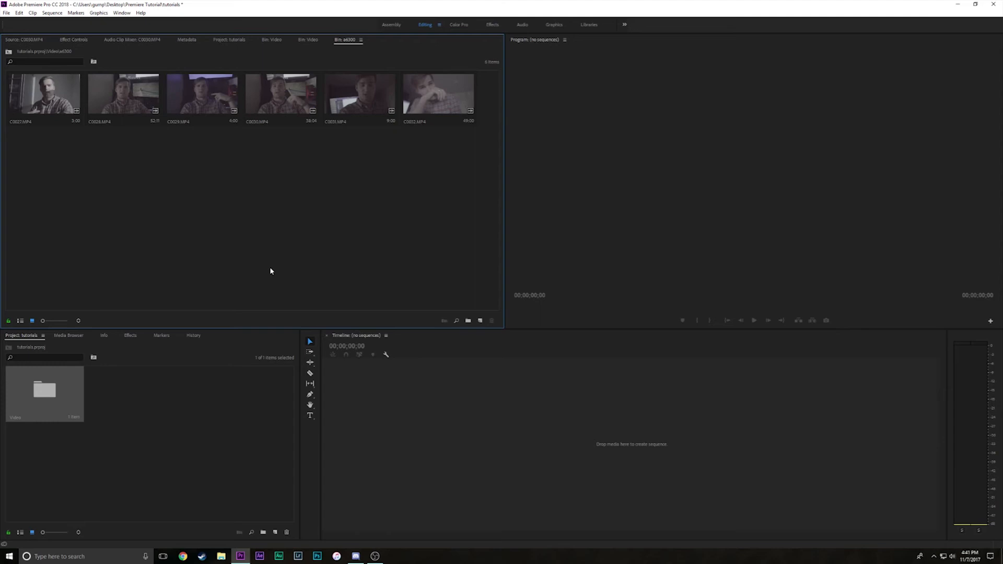
{"action": "left_click", "coordinate": [358, 340]}
{"action": "left_click", "coordinate": [20, 321]}
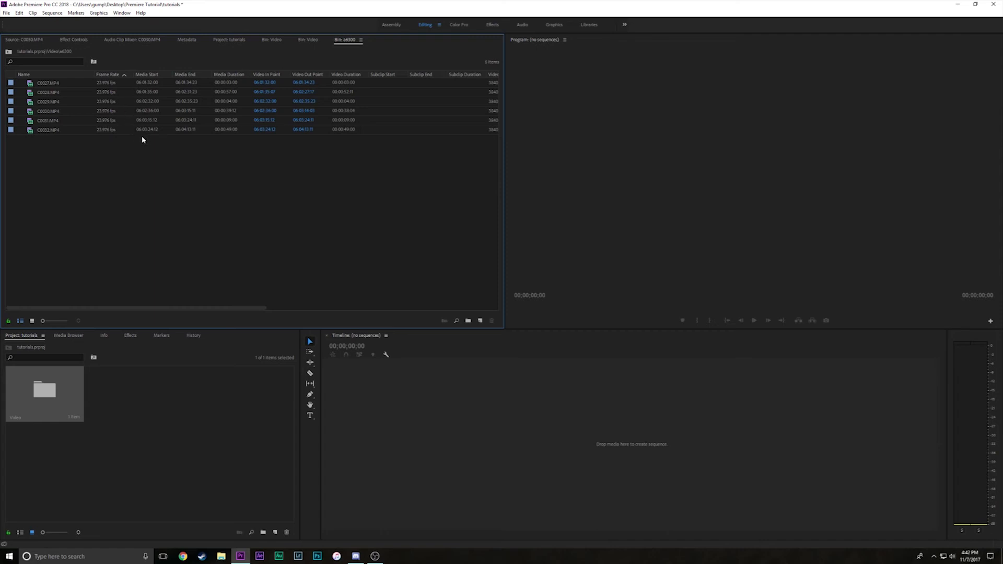
{"action": "left_click_drag", "start_coordinate": [215, 308], "coordinate": [300, 309]}
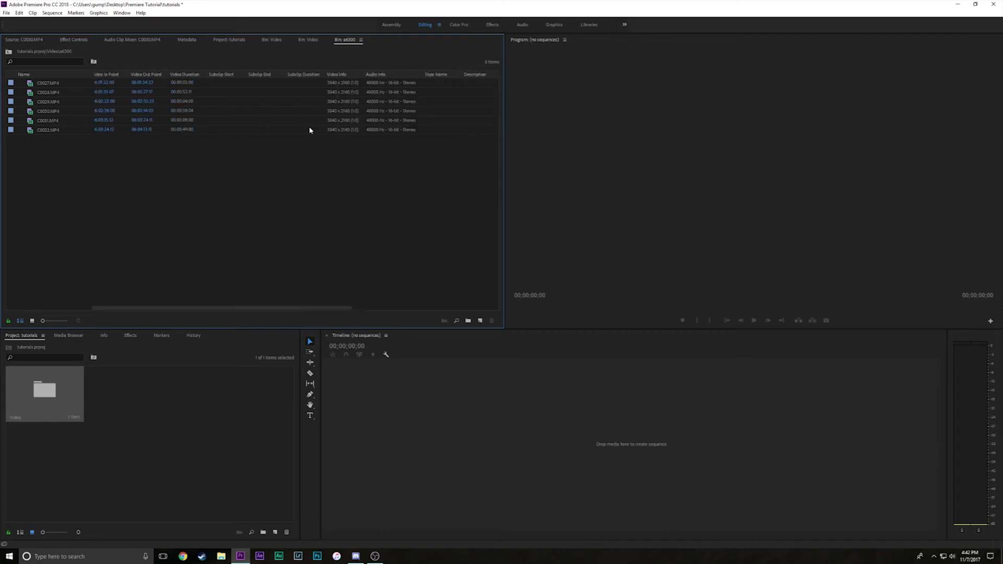
{"action": "left_click", "coordinate": [346, 75]}
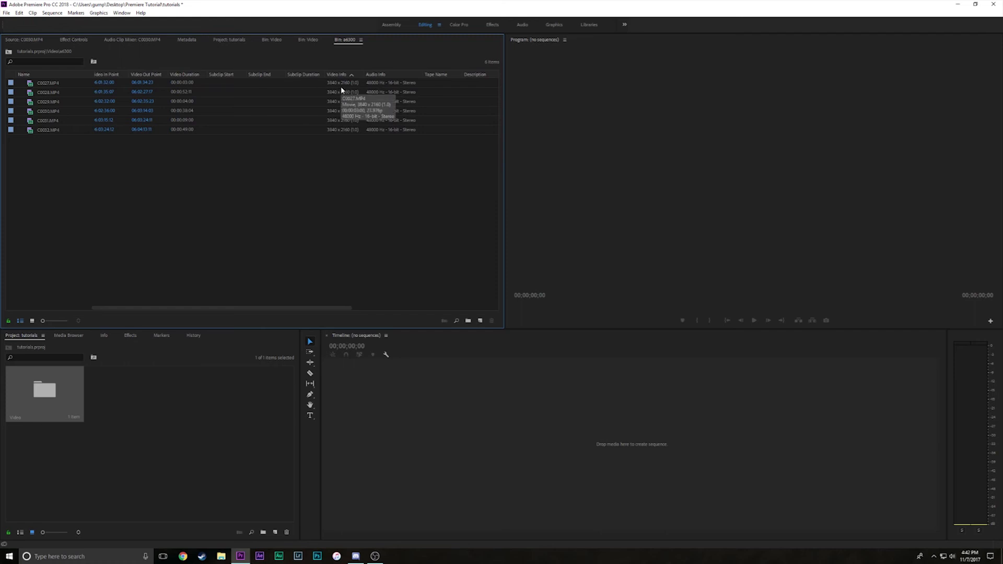
{"action": "left_click_drag", "start_coordinate": [297, 308], "coordinate": [105, 281]}
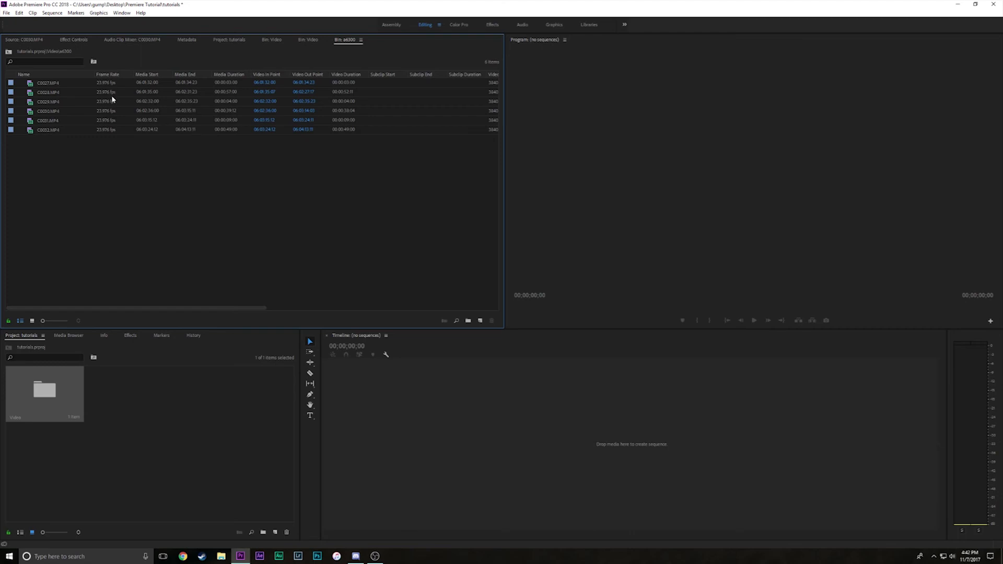
{"action": "left_click", "coordinate": [302, 40]}
{"action": "left_click", "coordinate": [346, 40]}
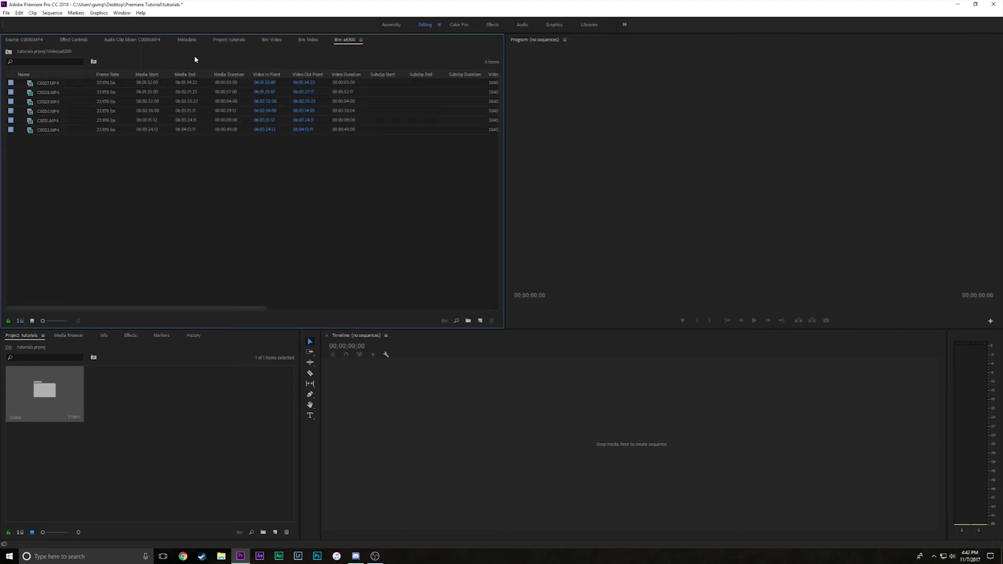
{"action": "left_click", "coordinate": [32, 321]}
Open the trimmed clip C0028 in the Source Monitor and create a new sequence from it in the empty timeline
{"action": "double_click", "coordinate": [128, 91]}
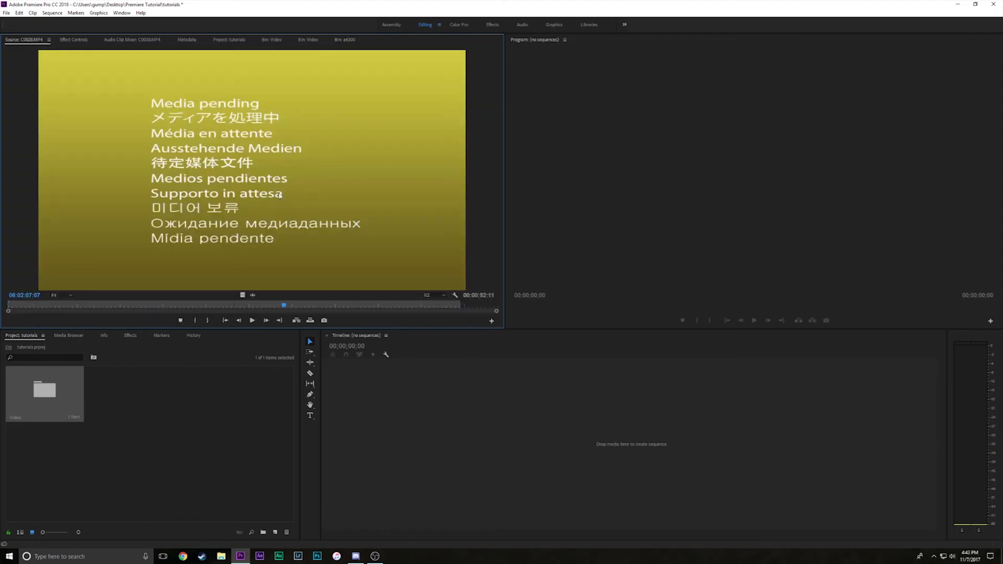
{"action": "left_click_drag", "start_coordinate": [229, 180], "coordinate": [499, 443]}
{"action": "left_click", "coordinate": [218, 162]}
{"action": "left_click_drag", "start_coordinate": [255, 192], "coordinate": [279, 226]}
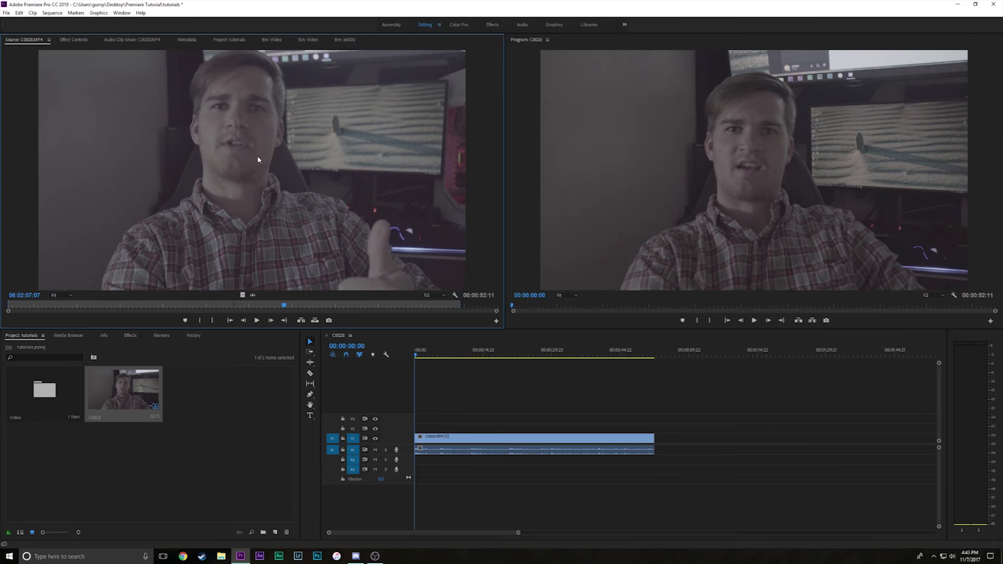
Add clip C0030 to track V1 after C0028, leaving a gap, and move the playhead into the gap at 00:00:56:18
{"action": "left_click", "coordinate": [337, 40]}
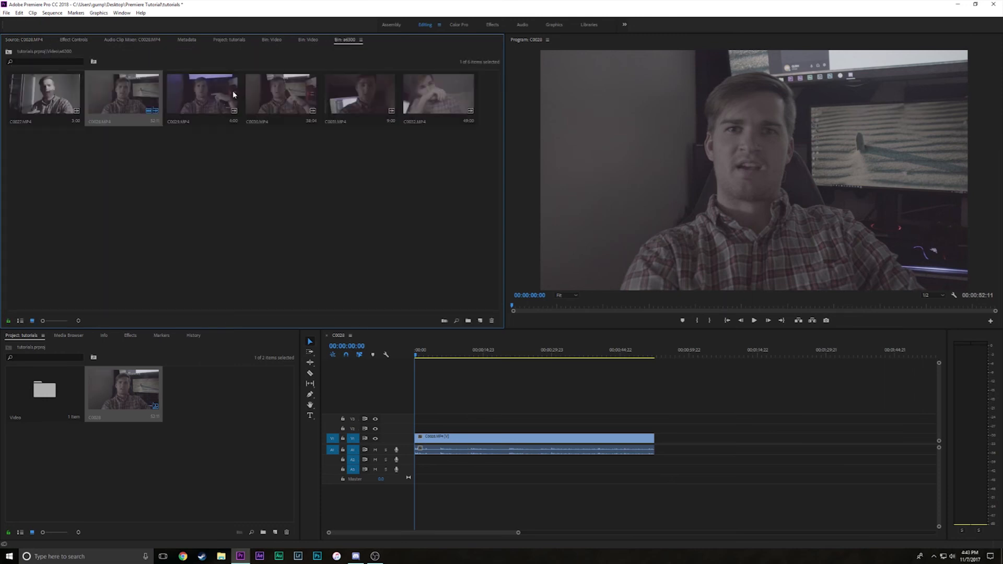
{"action": "left_click_drag", "start_coordinate": [282, 102], "coordinate": [725, 439]}
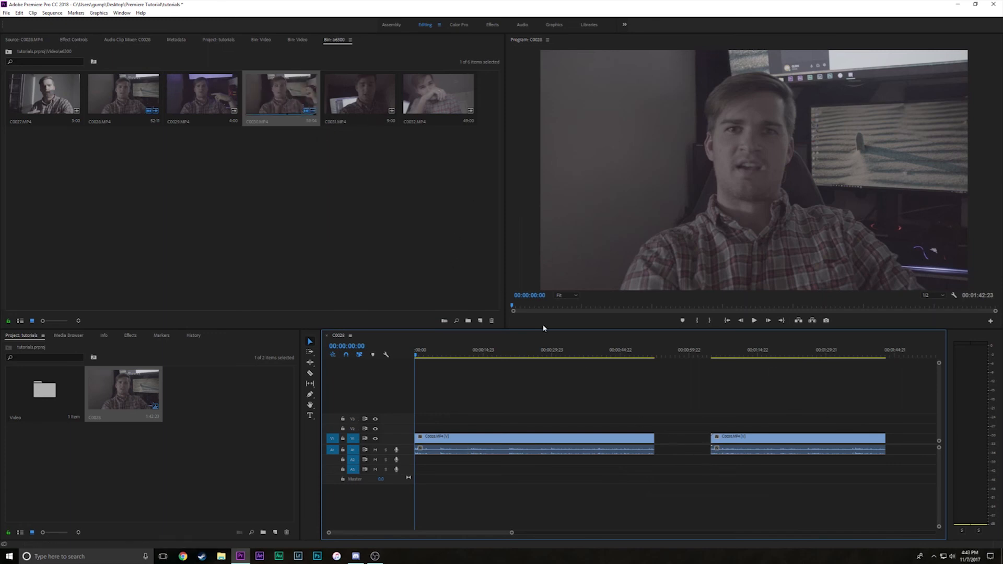
{"action": "double_click", "coordinate": [281, 102]}
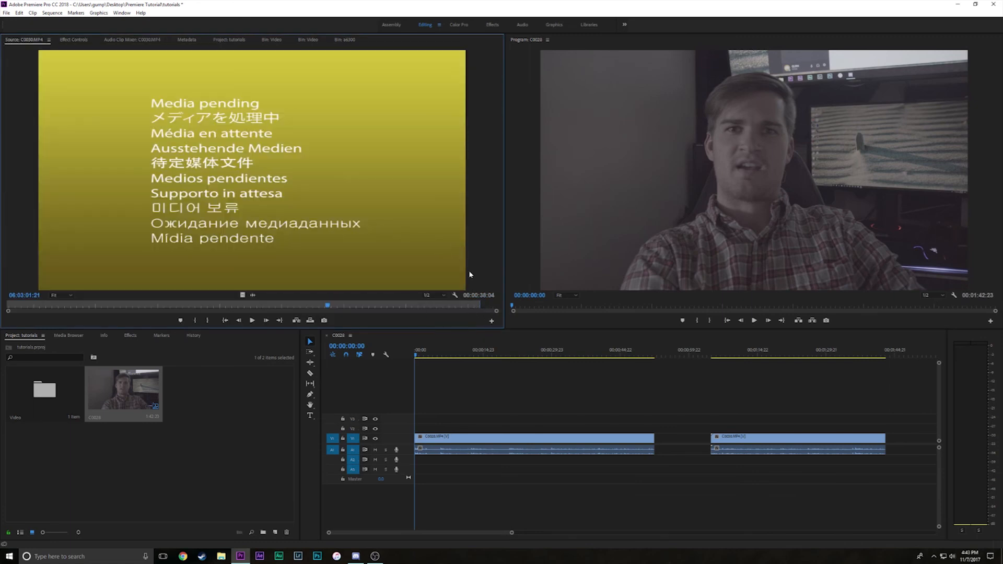
{"action": "left_click", "coordinate": [444, 356]}
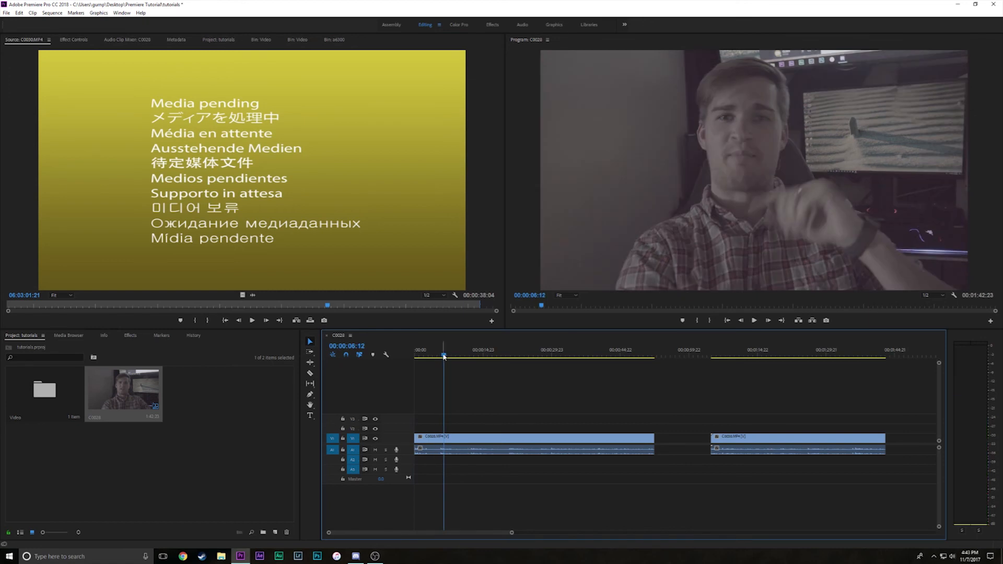
{"action": "left_click_drag", "start_coordinate": [444, 356], "coordinate": [674, 370]}
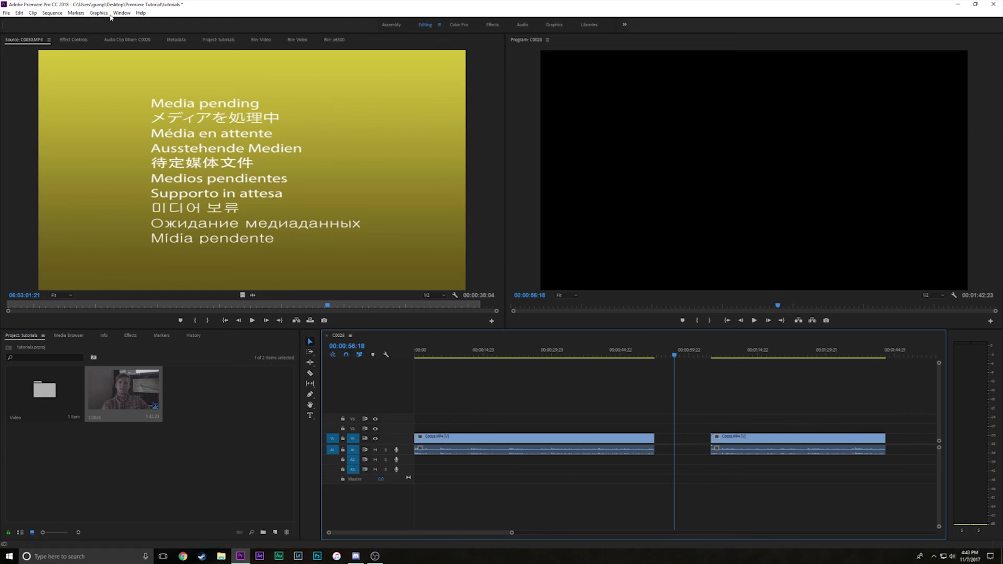
Open the recent project Oregon_1 from the VLOG\Oregon folder
{"action": "left_click", "coordinate": [6, 12]}
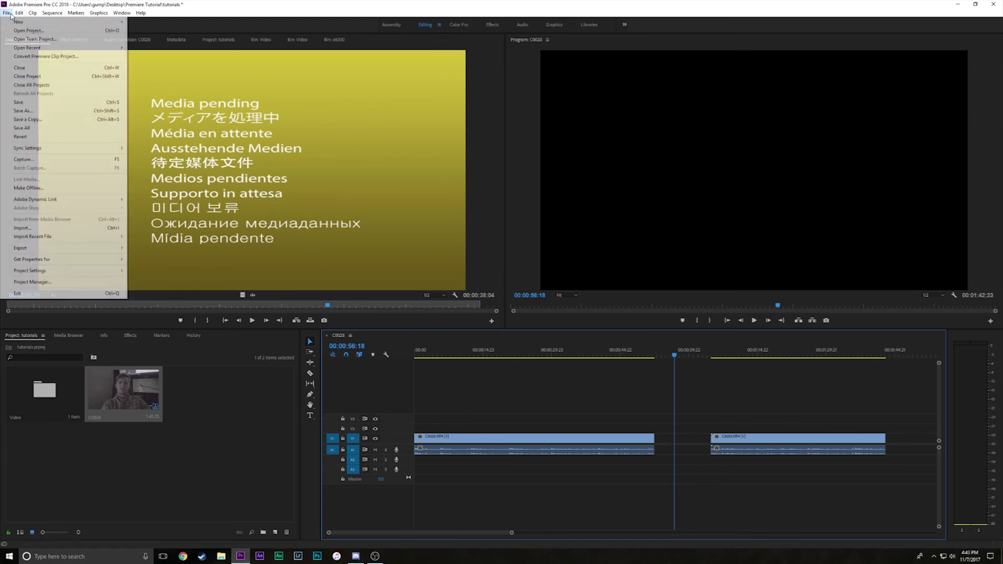
{"action": "mouse_move", "coordinate": [99, 49]}
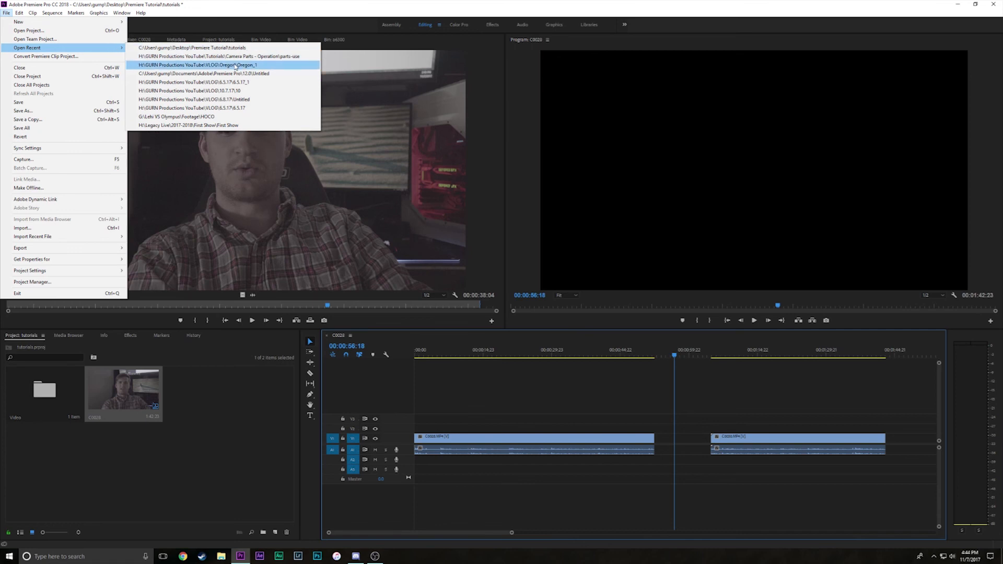
{"action": "mouse_move", "coordinate": [29, 14]}
{"action": "mouse_move", "coordinate": [63, 51]}
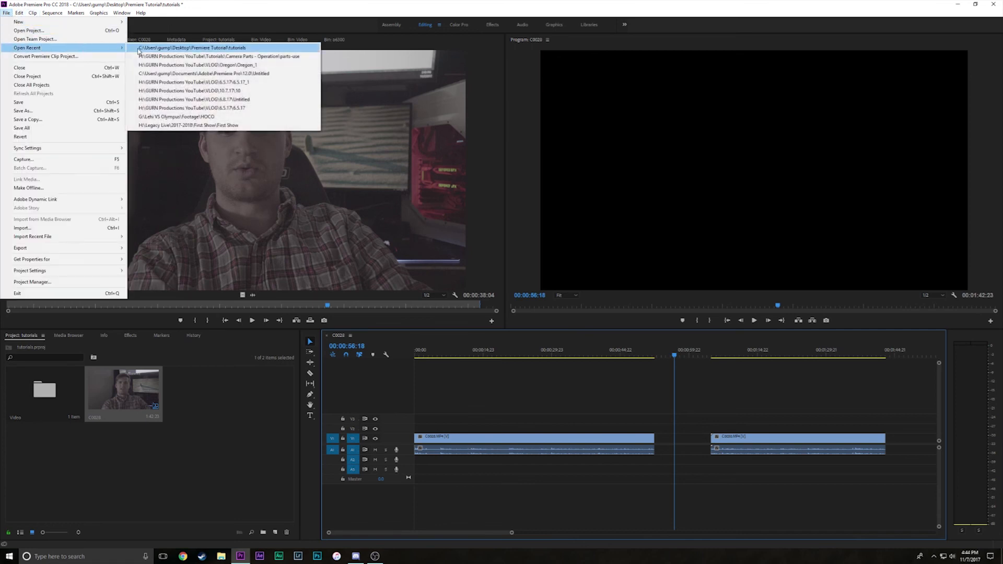
{"action": "left_click", "coordinate": [196, 65]}
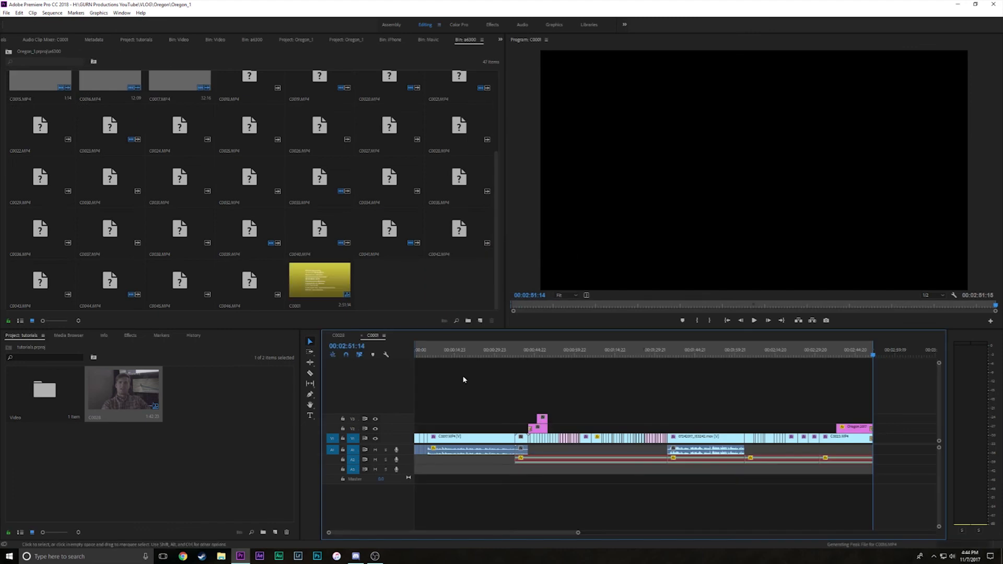
Copy the short logo clip at 00:00:38:03 in the Oregon_1 timeline and close that project
{"action": "left_click", "coordinate": [517, 352]}
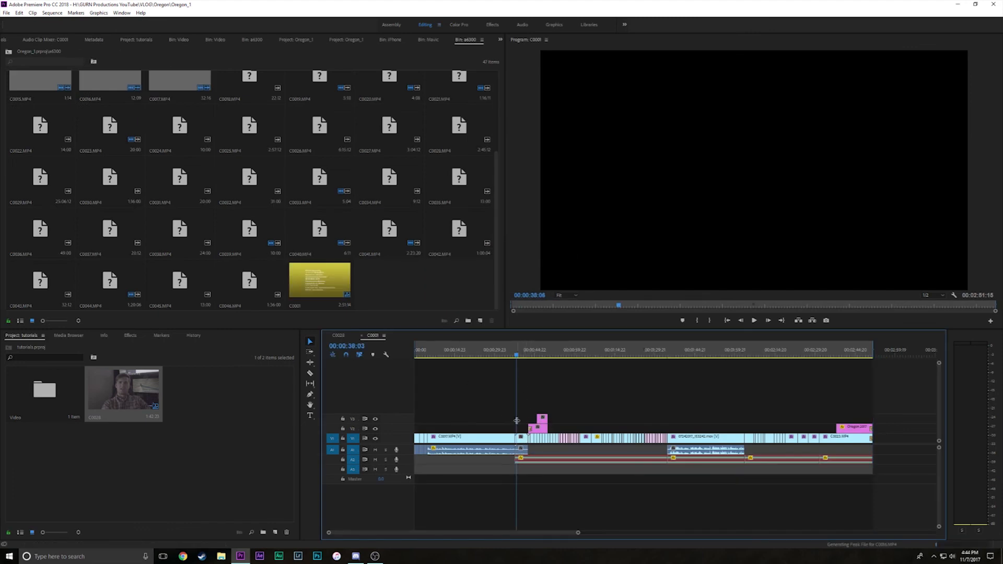
{"action": "left_click", "coordinate": [521, 436]}
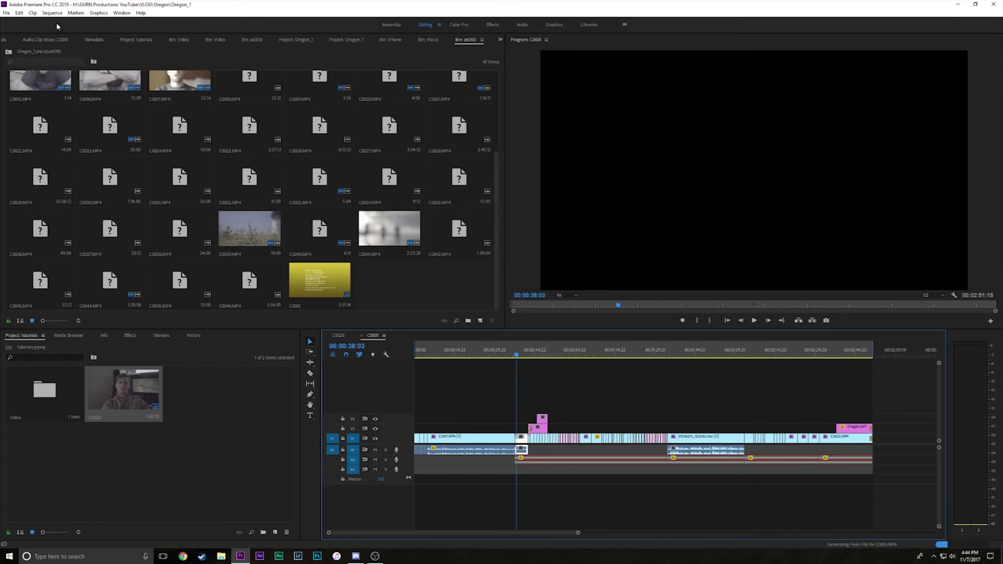
{"action": "left_click", "coordinate": [6, 12]}
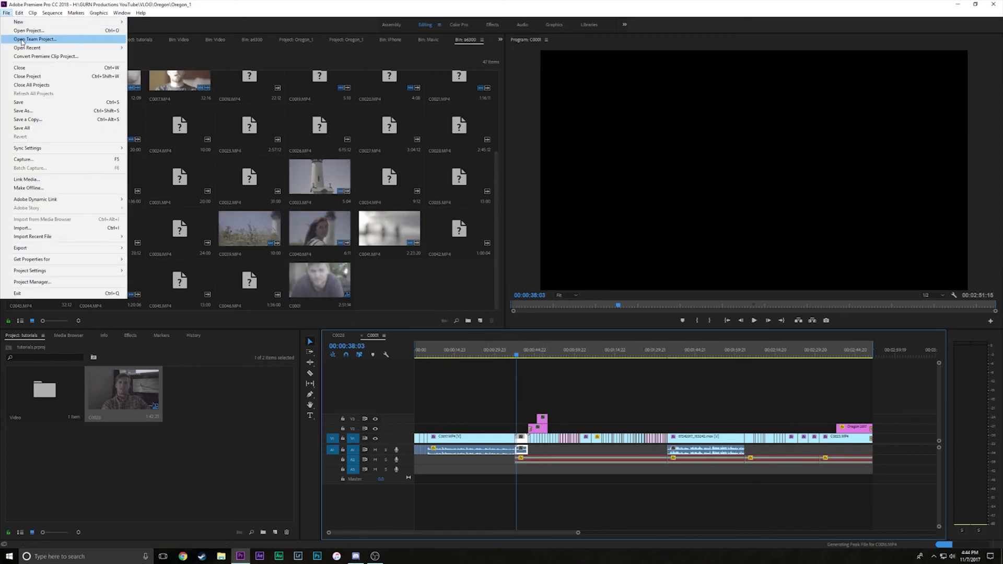
{"action": "left_click", "coordinate": [27, 77]}
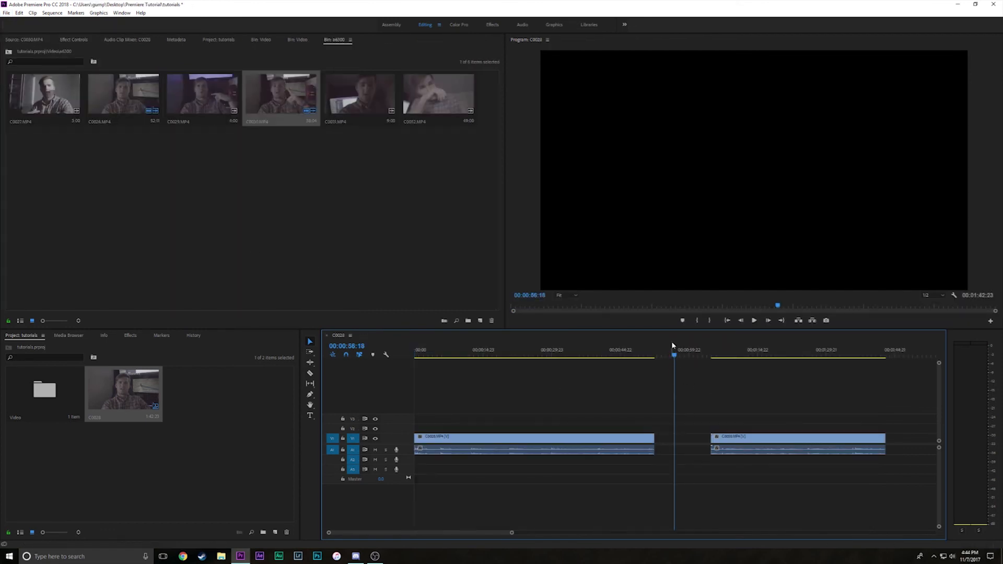
Move the playhead to the end of clip C0028 at 00:00:52:11 and paste the copied logo clip there
{"action": "key", "text": "Up"}
{"action": "key", "text": "Down"}
{"action": "key", "text": "Up"}
{"action": "key", "text": "Down"}
{"action": "key", "text": "Up"}
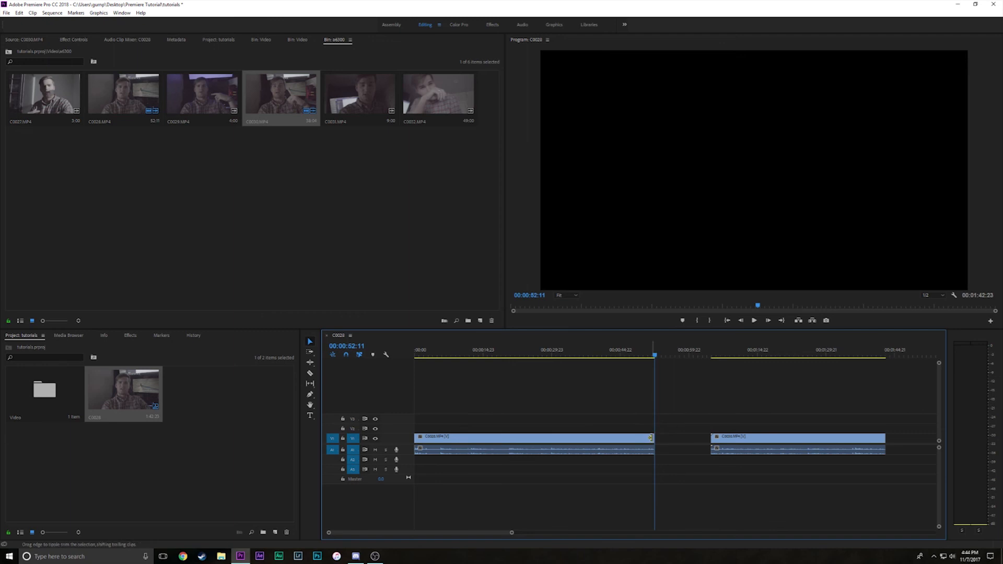
{"action": "key", "text": "ctrl+v"}
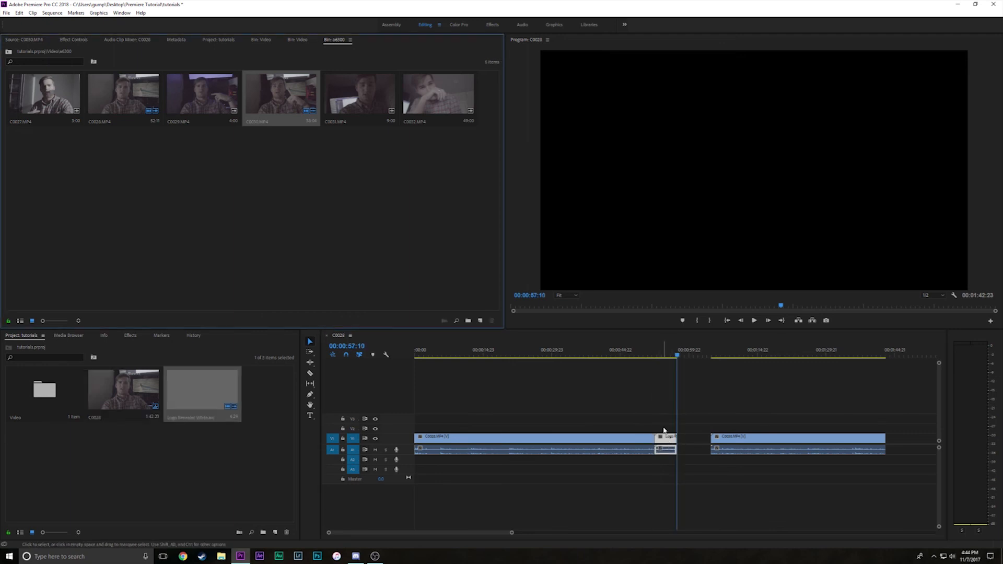
Place the playhead at 00:00:53:14 over the logo clip and remove the gap between it and clip C0030
{"action": "left_click", "coordinate": [660, 354]}
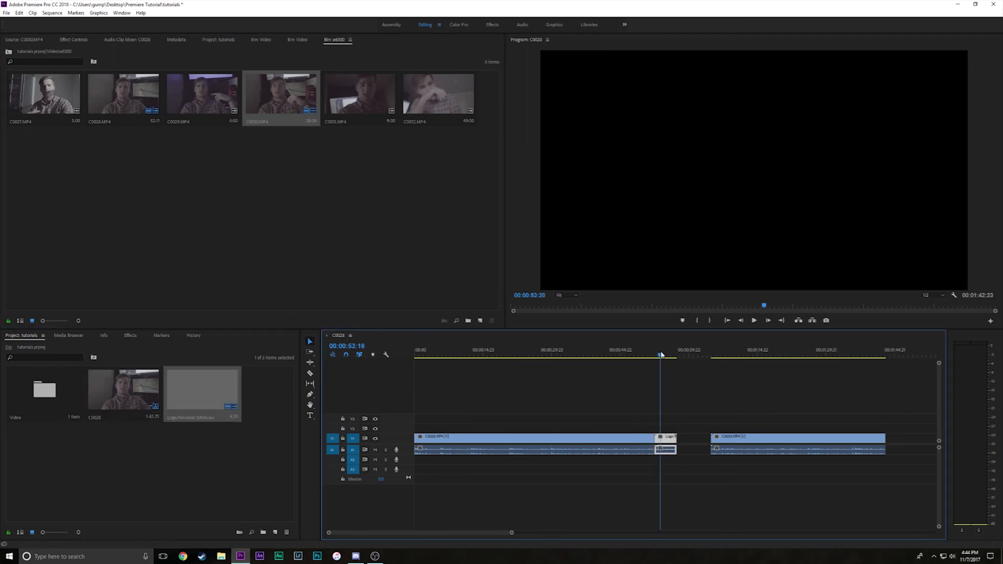
{"action": "left_click", "coordinate": [694, 437]}
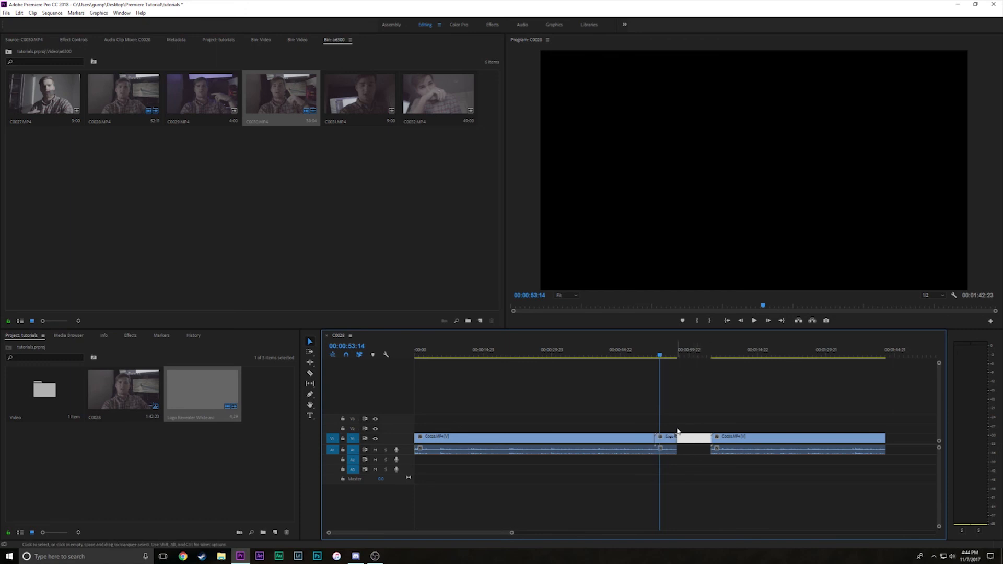
{"action": "key", "text": "Delete"}
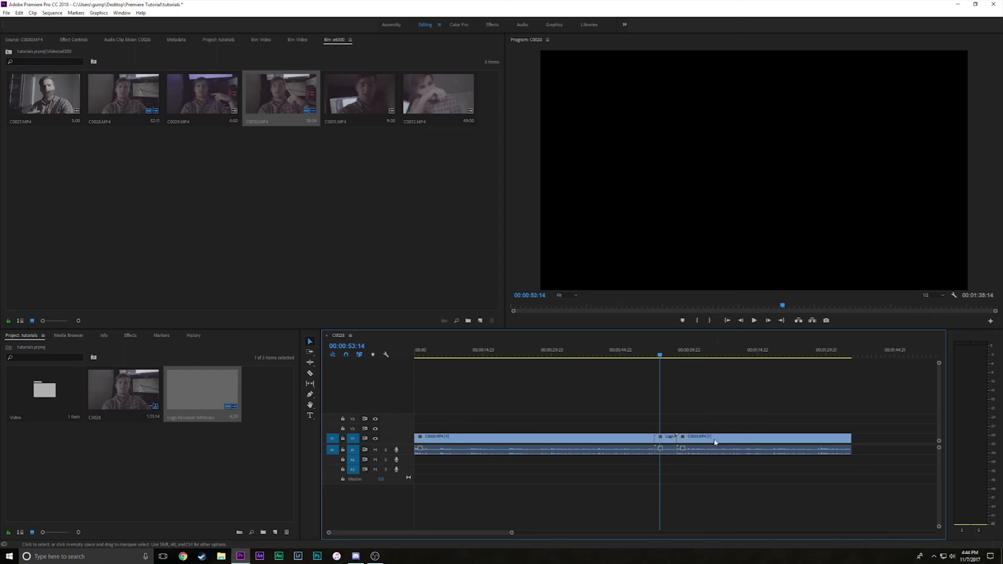
Locate the cut point at 00:00:47:07 in the sequence and split clip C0028 there with the Razor tool
{"action": "left_click_drag", "start_coordinate": [475, 351], "coordinate": [799, 387]}
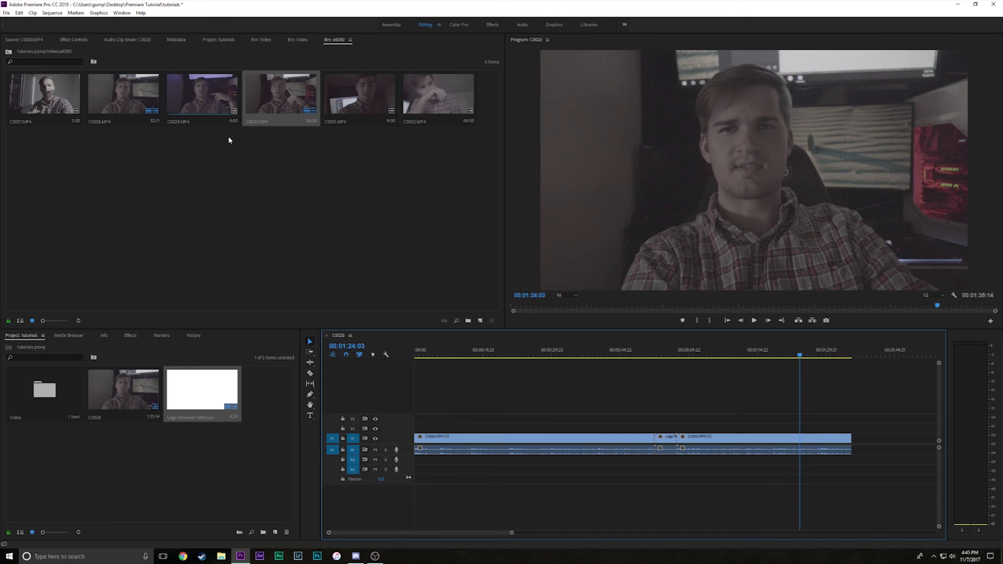
{"action": "left_click_drag", "start_coordinate": [478, 354], "coordinate": [628, 377]}
{"action": "key", "text": "space"}
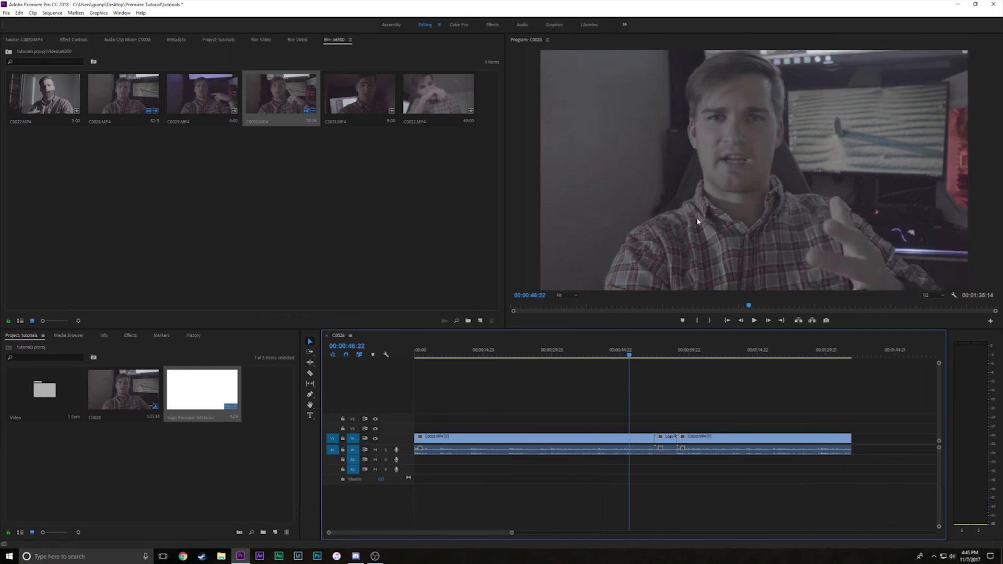
{"action": "key", "text": "space"}
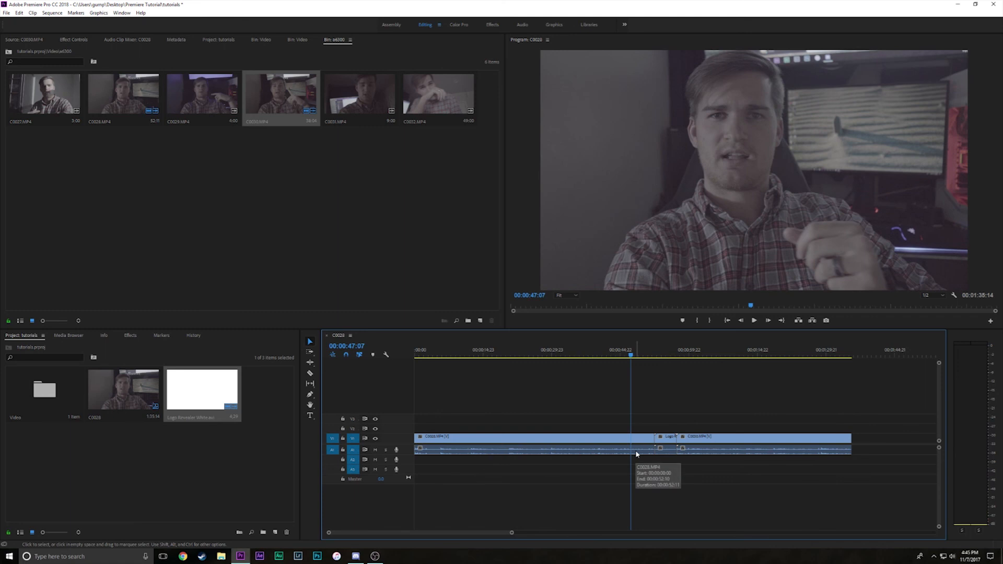
{"action": "left_click", "coordinate": [310, 374]}
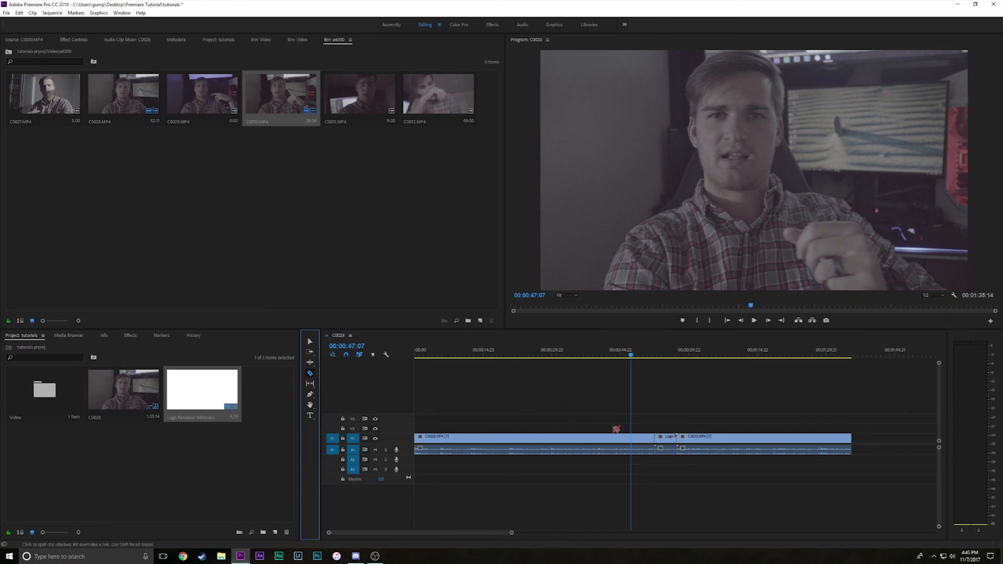
{"action": "left_click", "coordinate": [632, 438]}
{"action": "key", "text": "v"}
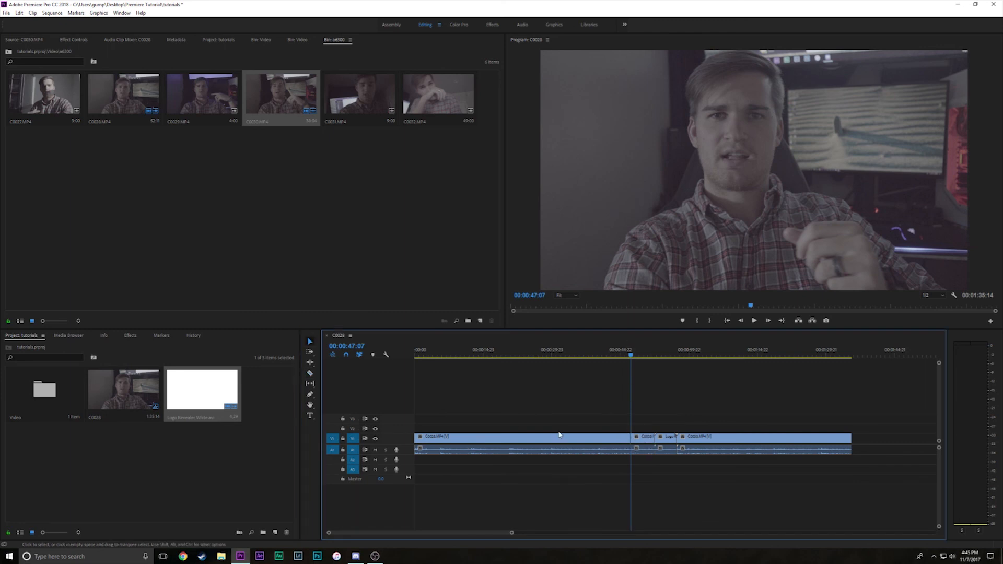
Delete the short piece of C0028 after the cut, then undo the deletion and the cut
{"action": "left_click", "coordinate": [638, 439]}
{"action": "key", "text": "Delete"}
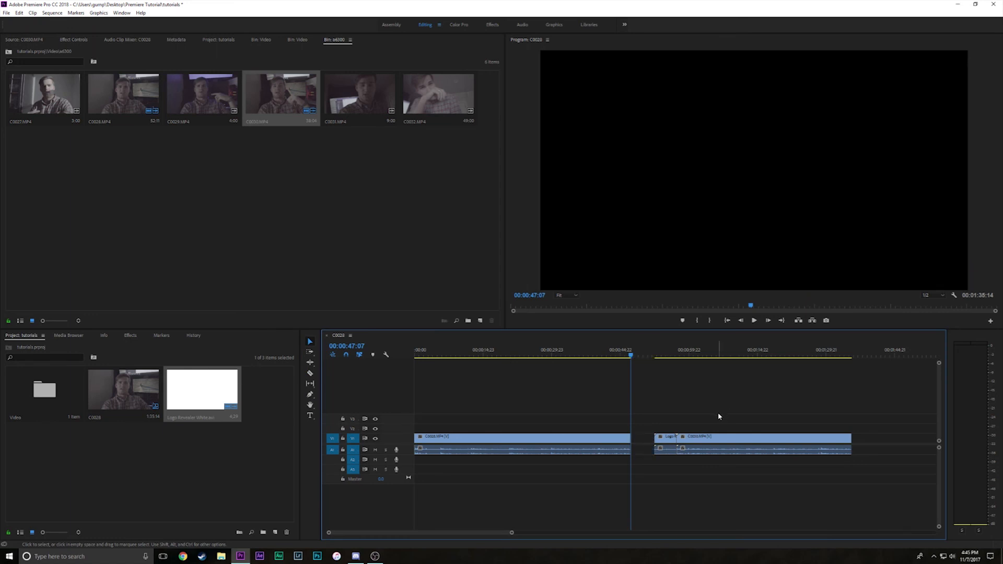
{"action": "key", "text": "ctrl+z"}
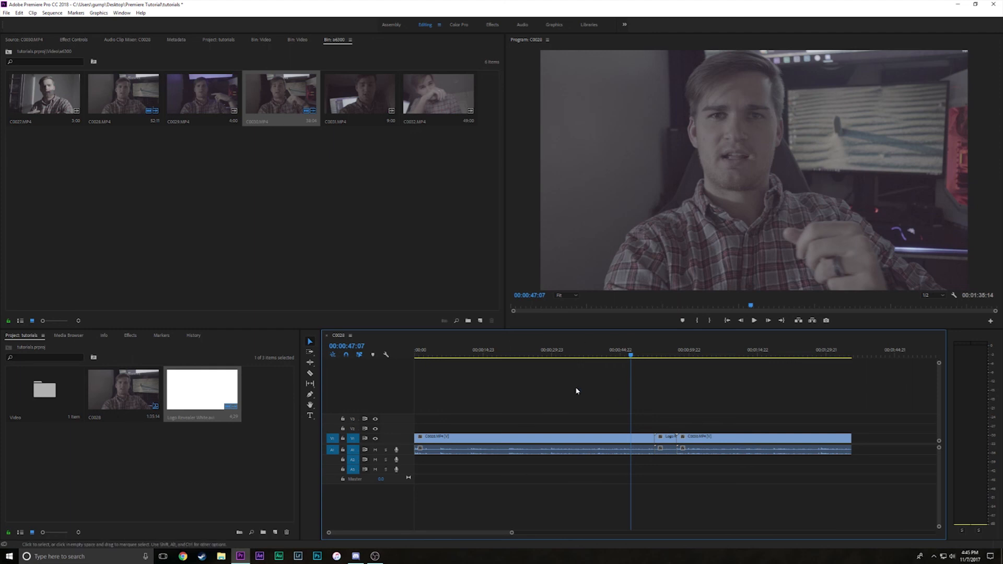
Open clip C0029 from the a6000 bin in the source monitor and place it on V1 after clip C0030
{"action": "double_click", "coordinate": [115, 102]}
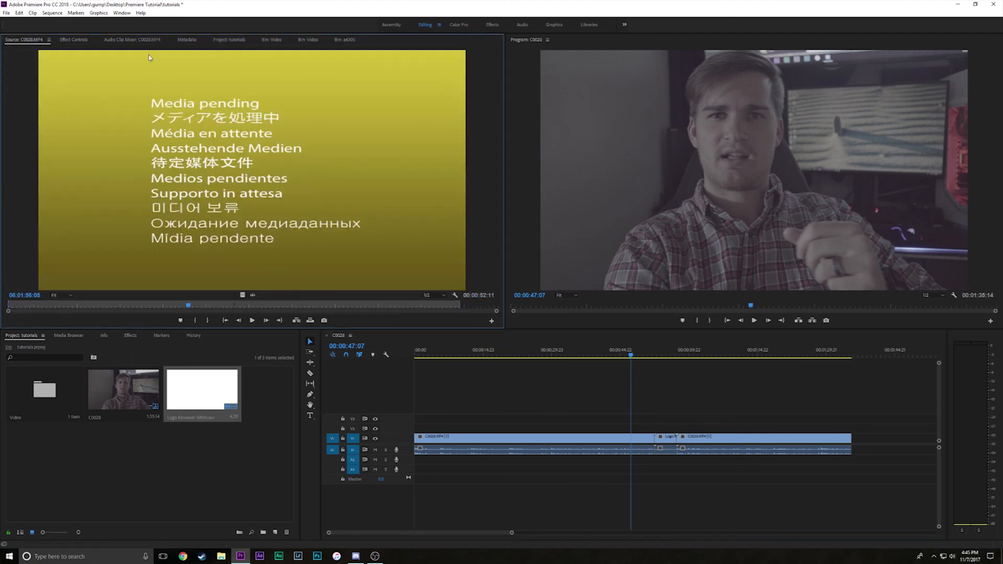
{"action": "left_click", "coordinate": [345, 39]}
{"action": "double_click", "coordinate": [182, 90]}
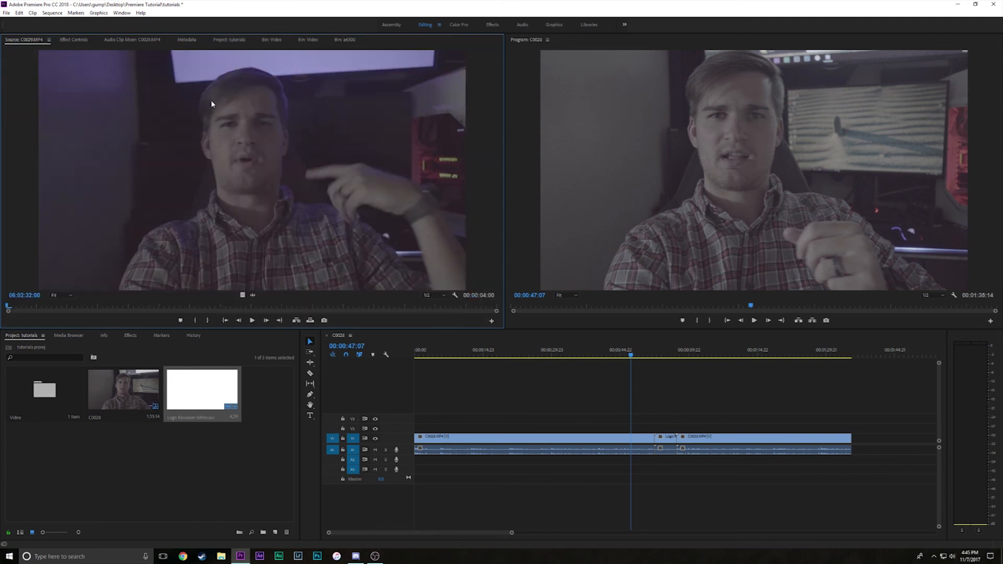
{"action": "left_click_drag", "start_coordinate": [276, 225], "coordinate": [869, 437]}
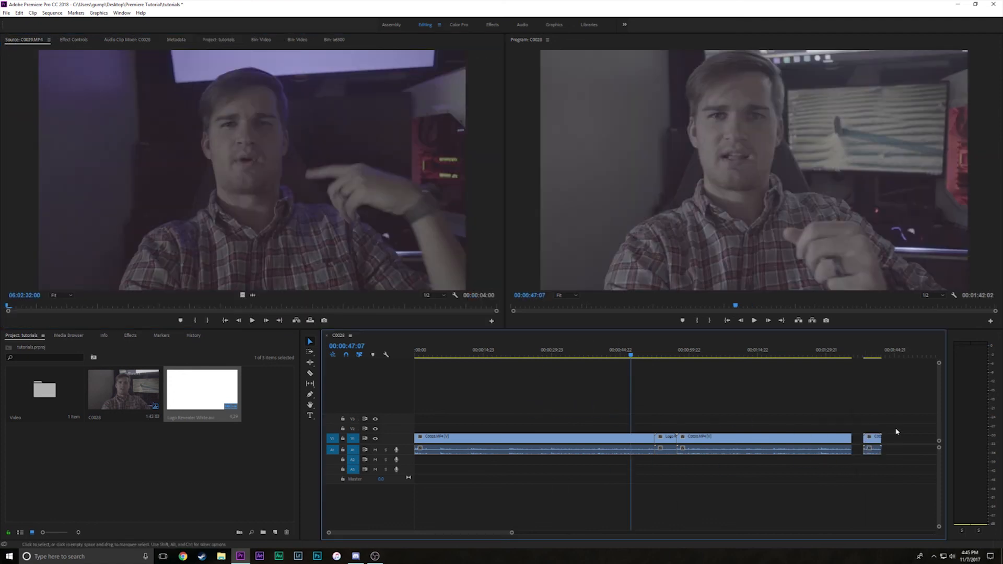
Delete clip C0029 from the end of the sequence and return to the a6000 bin
{"action": "left_click", "coordinate": [875, 444]}
{"action": "key", "text": "Delete"}
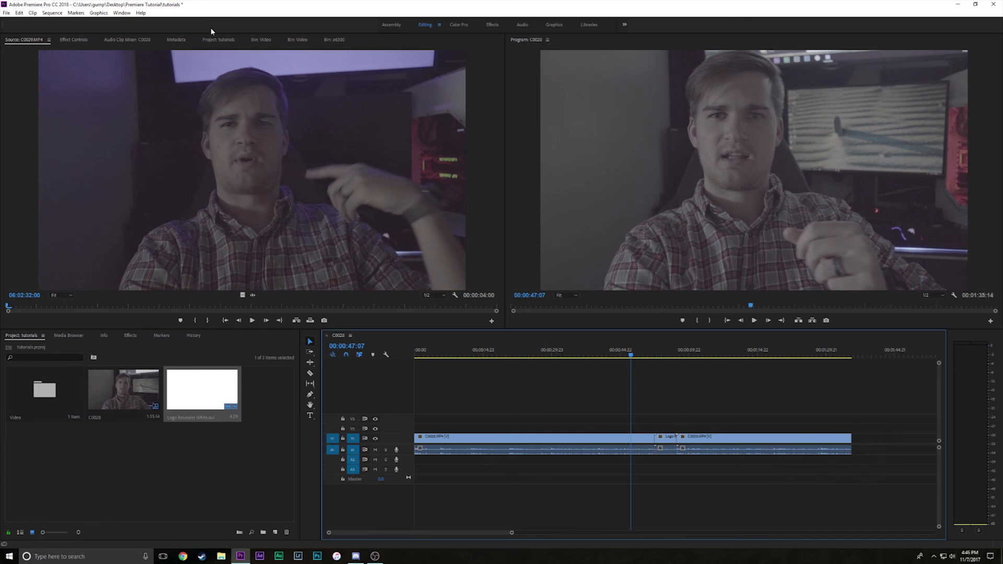
{"action": "left_click", "coordinate": [333, 40]}
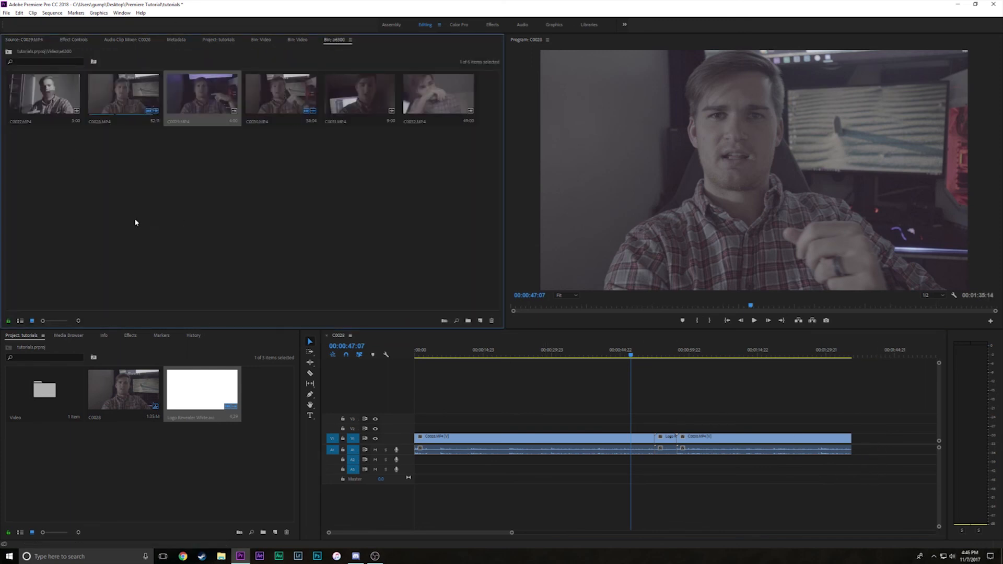